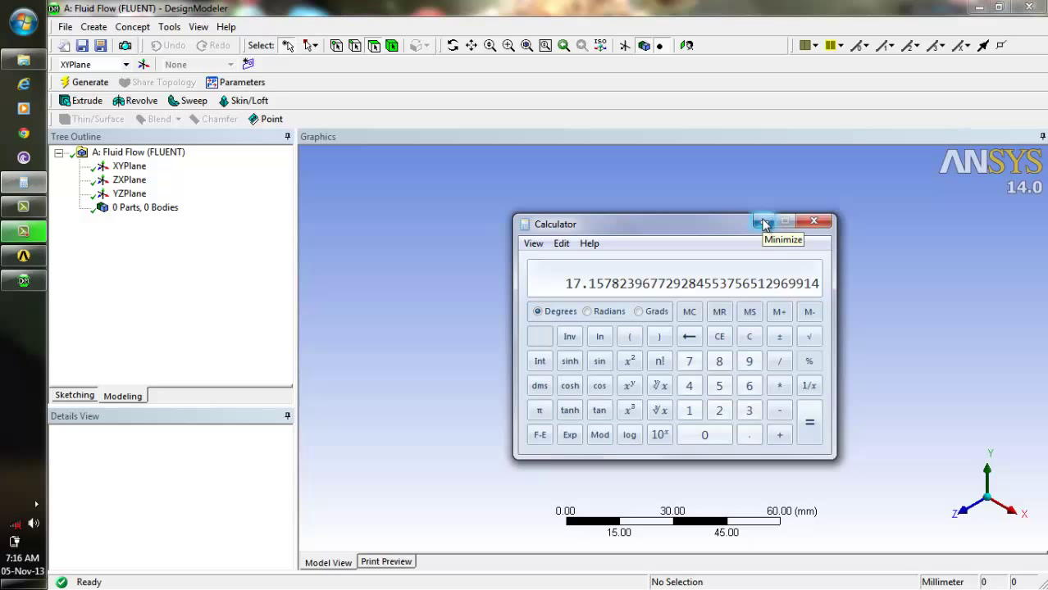
- Face the XY plane and sketch a circle about 10 mm in diameter centred on the origin
{"action": "left_click", "coordinate": [762, 221]}
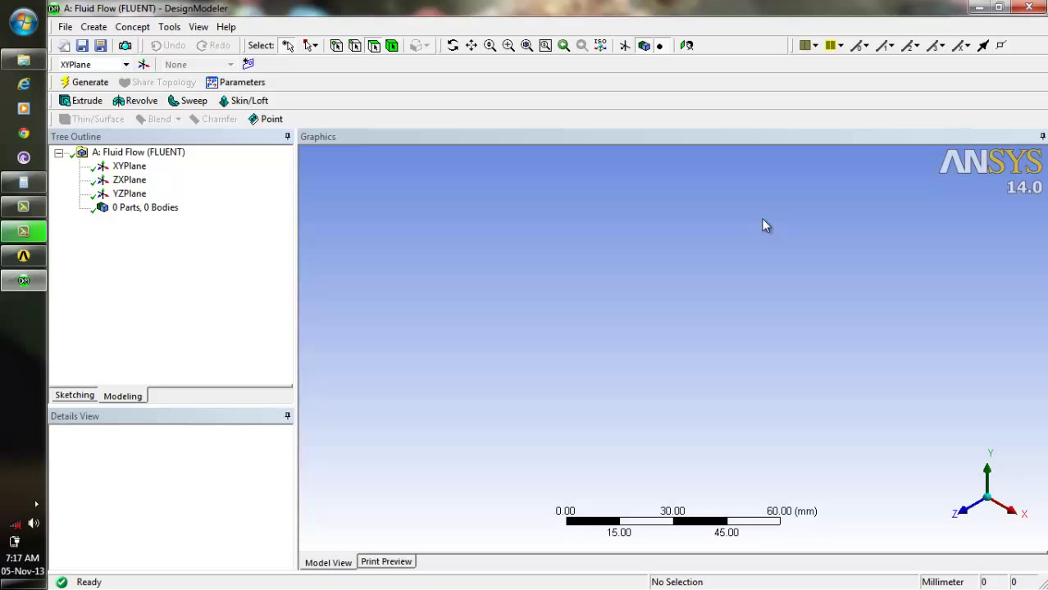
{"action": "left_click", "coordinate": [133, 166]}
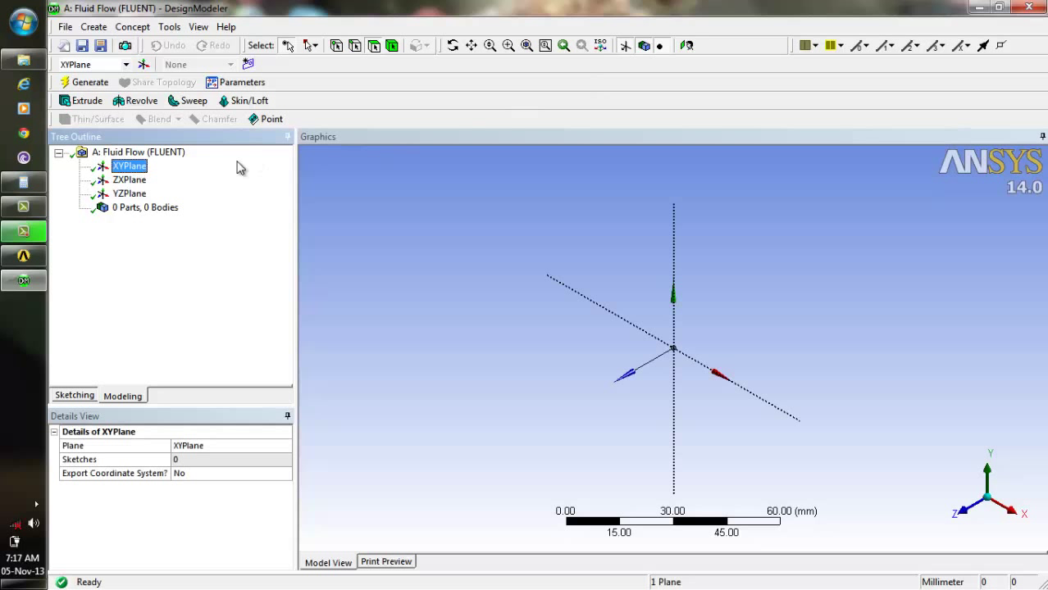
{"action": "left_click", "coordinate": [687, 47]}
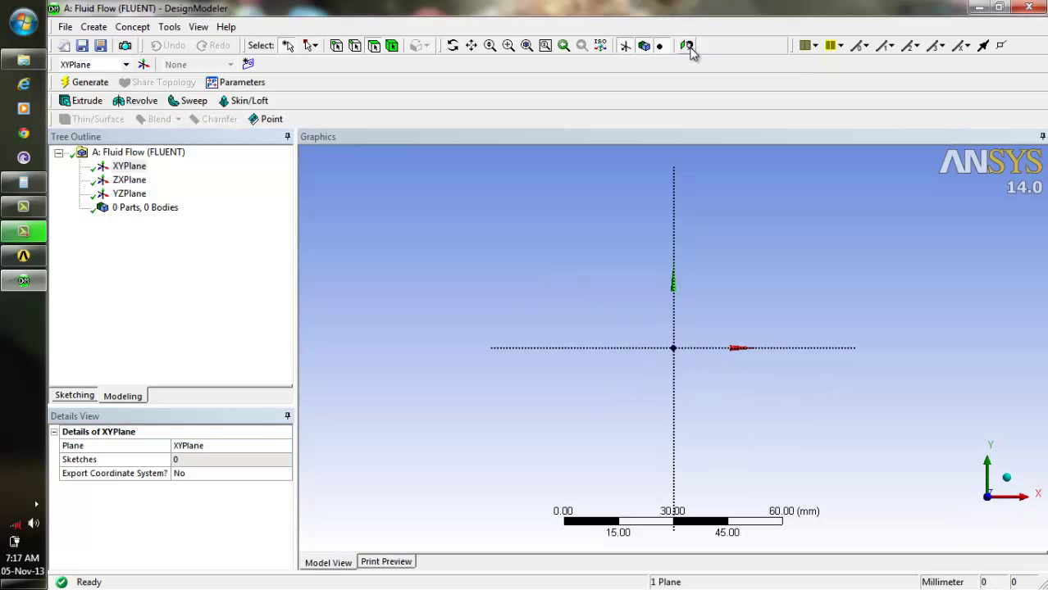
{"action": "left_click", "coordinate": [72, 397]}
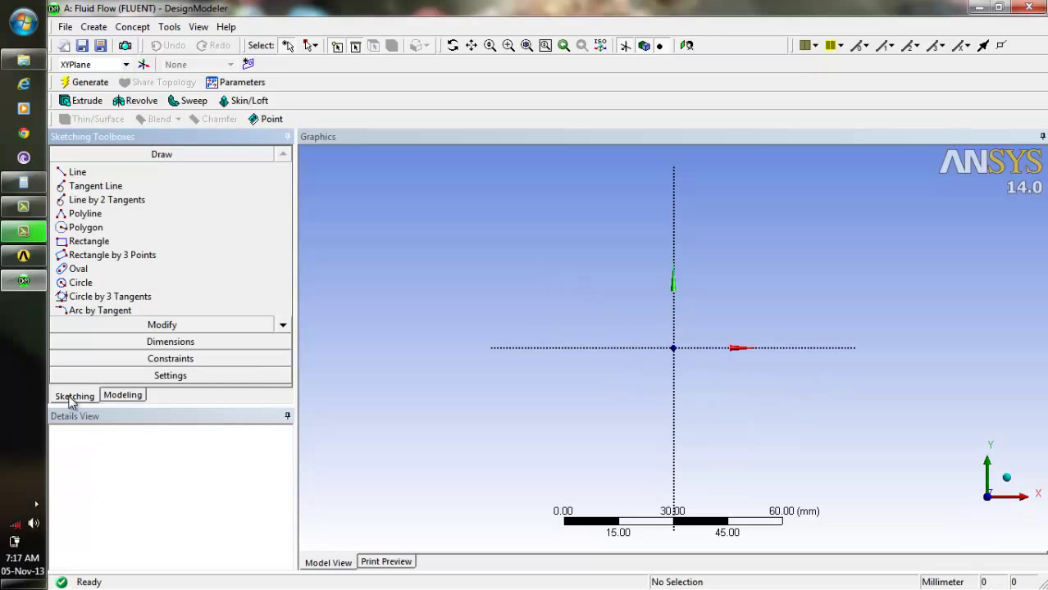
{"action": "left_click", "coordinate": [88, 284]}
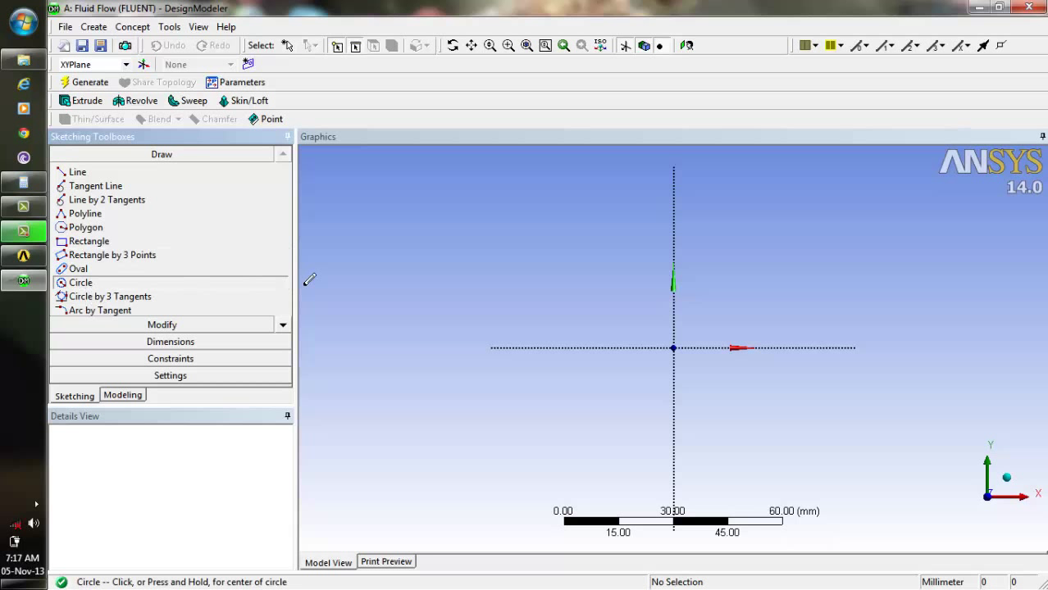
{"action": "left_click", "coordinate": [673, 348]}
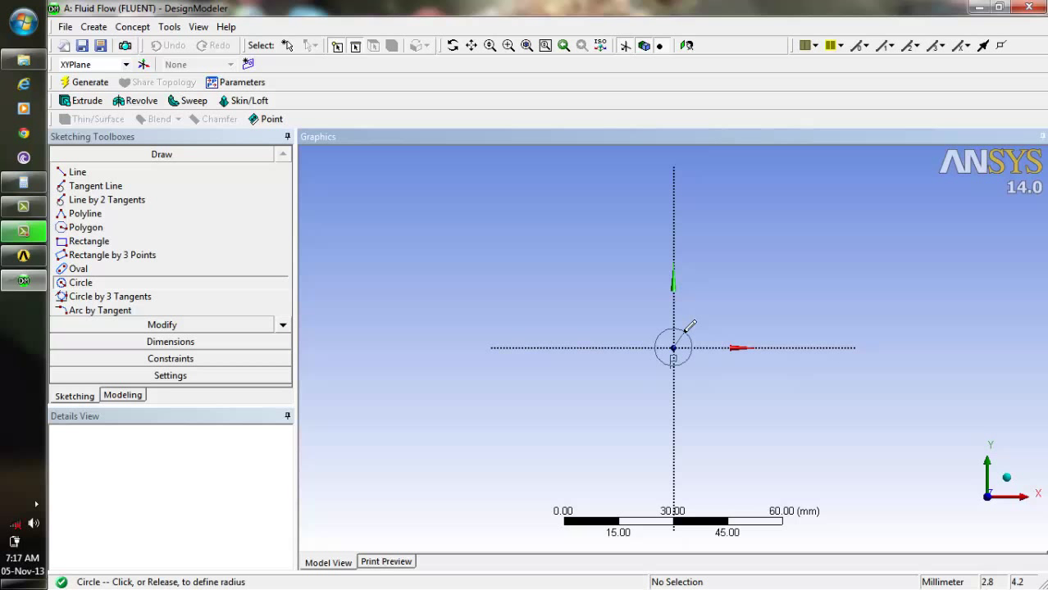
{"action": "left_click", "coordinate": [686, 335]}
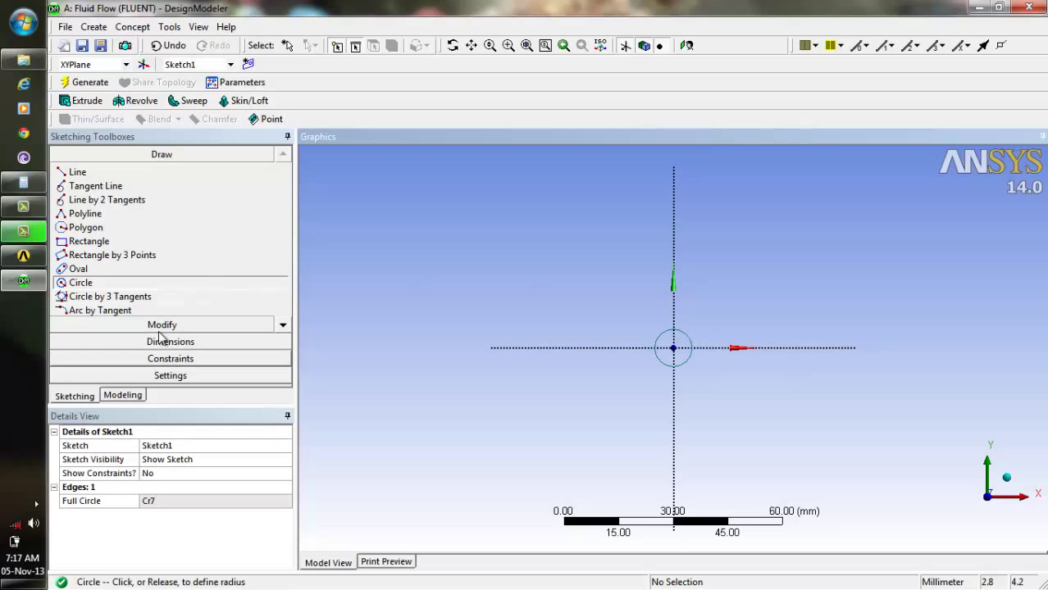
- Sketch a rectangle about 122 mm wide and 72 mm high enclosing the circle
{"action": "left_click", "coordinate": [90, 241]}
{"action": "left_click", "coordinate": [90, 241]}
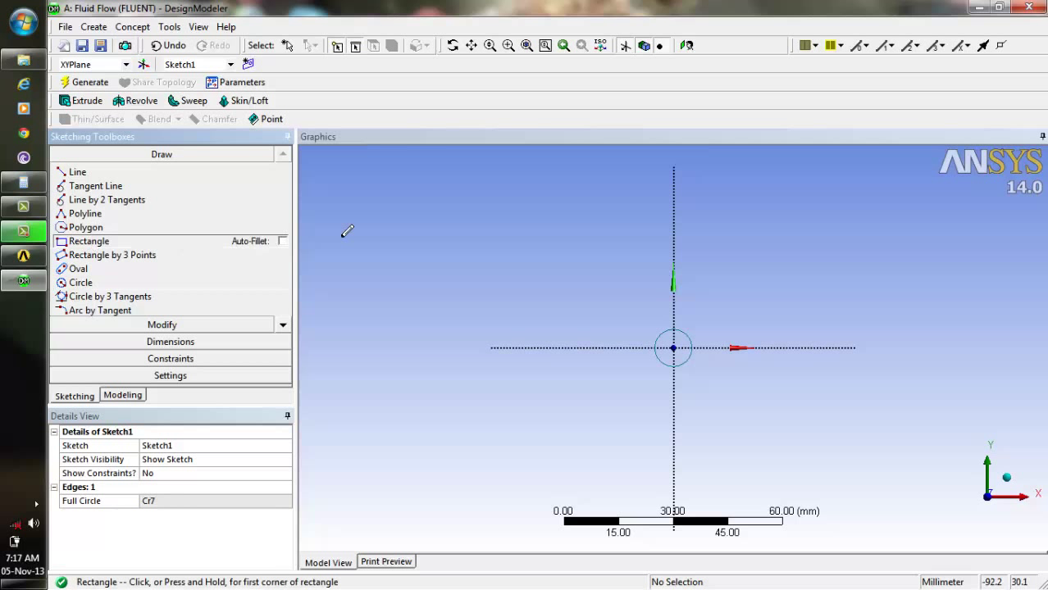
{"action": "left_click", "coordinate": [429, 187]}
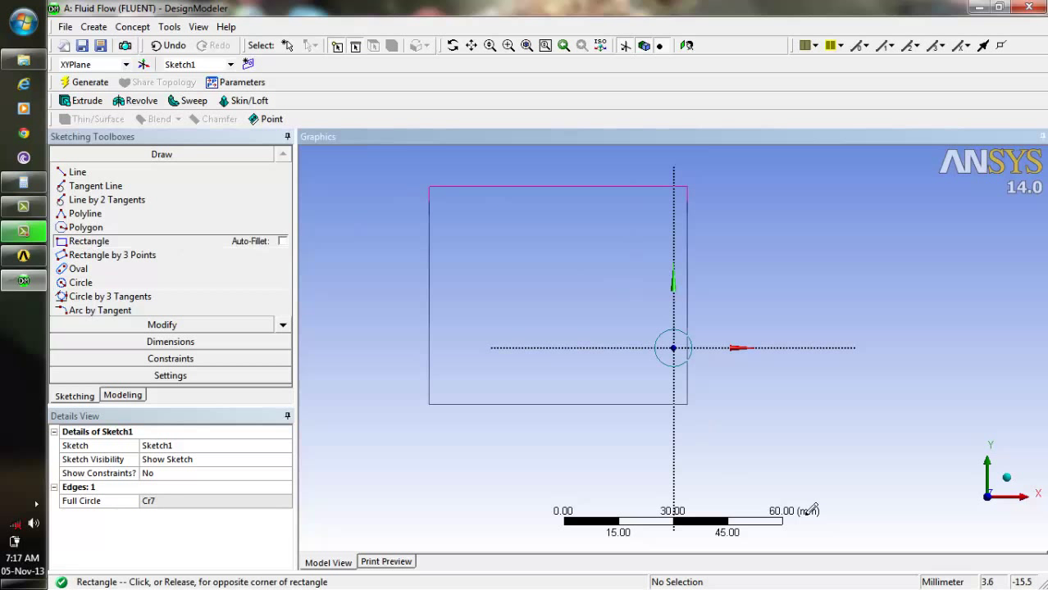
{"action": "left_click", "coordinate": [874, 448]}
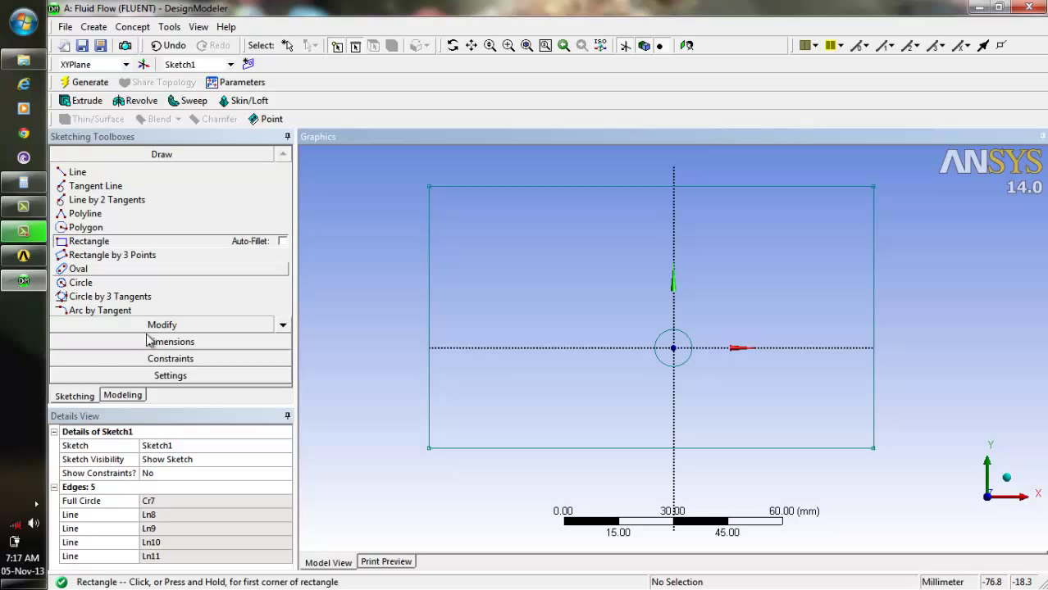
- Add a diameter dimension to the circle at the origin
{"action": "left_click", "coordinate": [179, 346]}
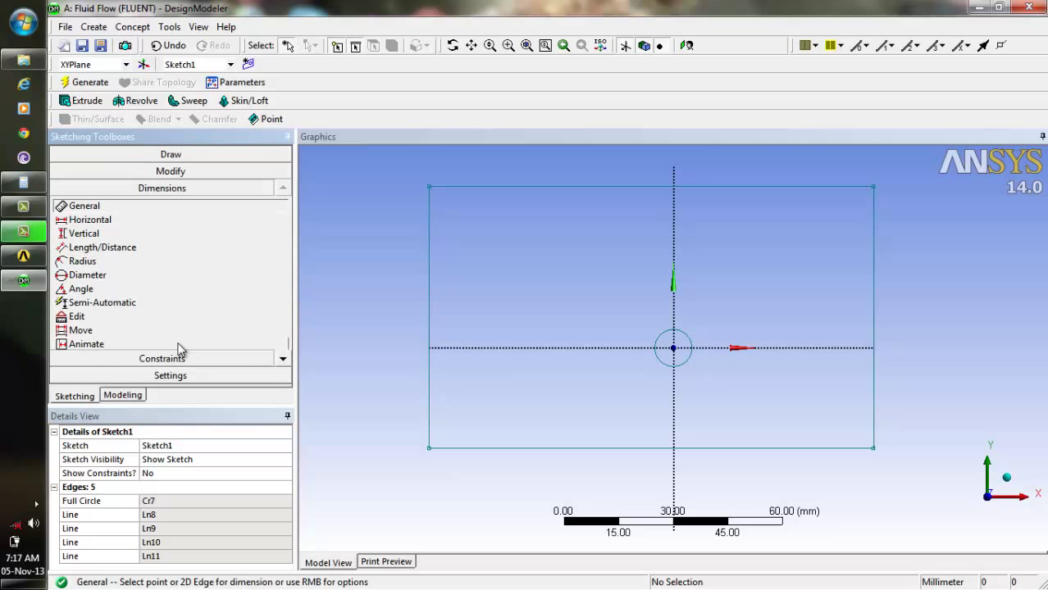
{"action": "left_click", "coordinate": [136, 277]}
{"action": "left_click", "coordinate": [136, 278]}
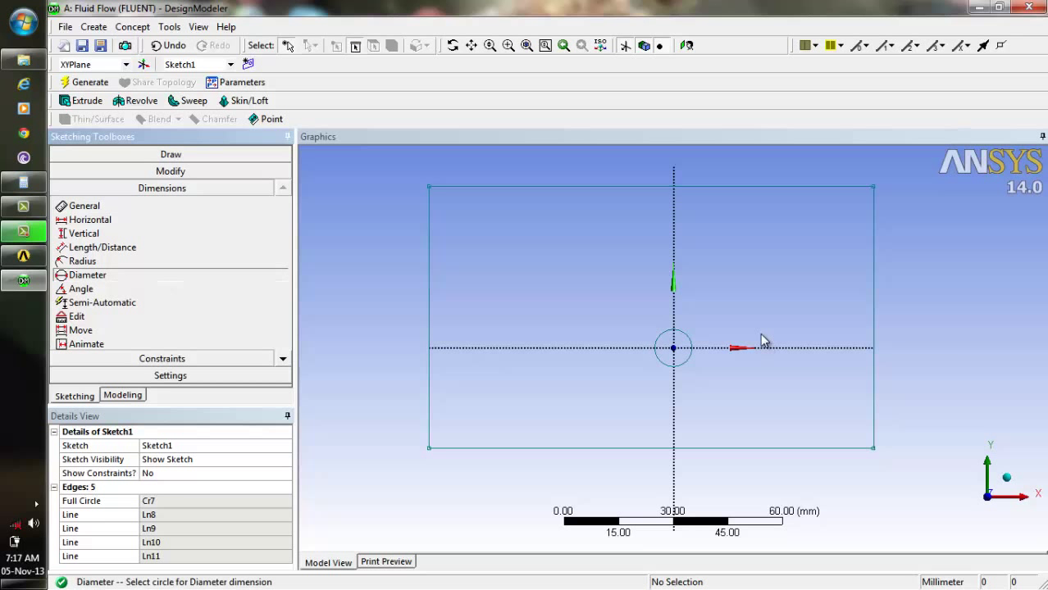
{"action": "left_click", "coordinate": [698, 334]}
{"action": "left_click", "coordinate": [707, 326]}
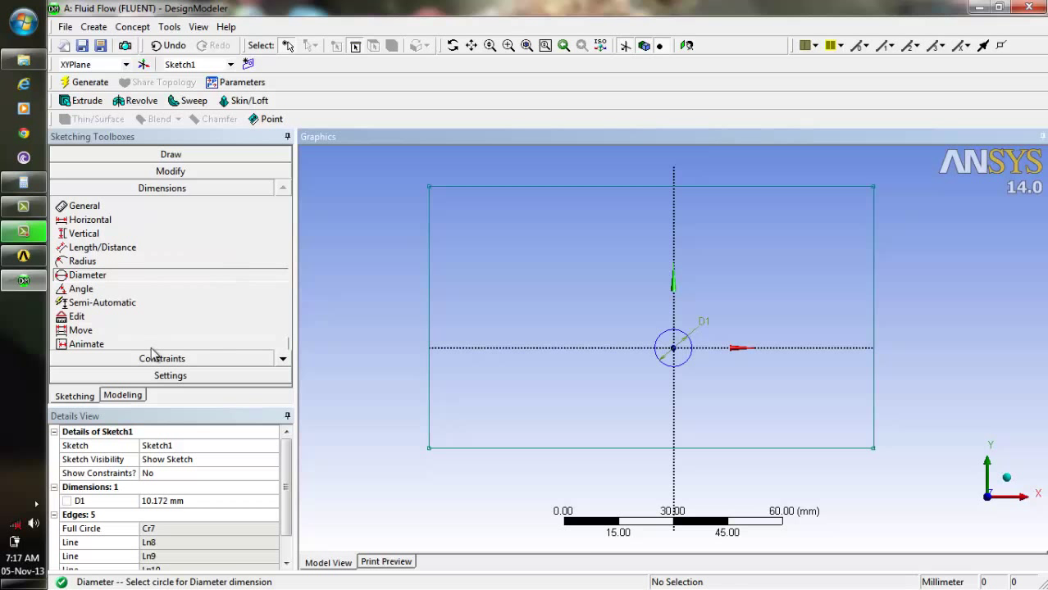
- Dimension the rectangle's height and the distance from its upper edge to the horizontal axis
{"action": "left_click", "coordinate": [130, 248]}
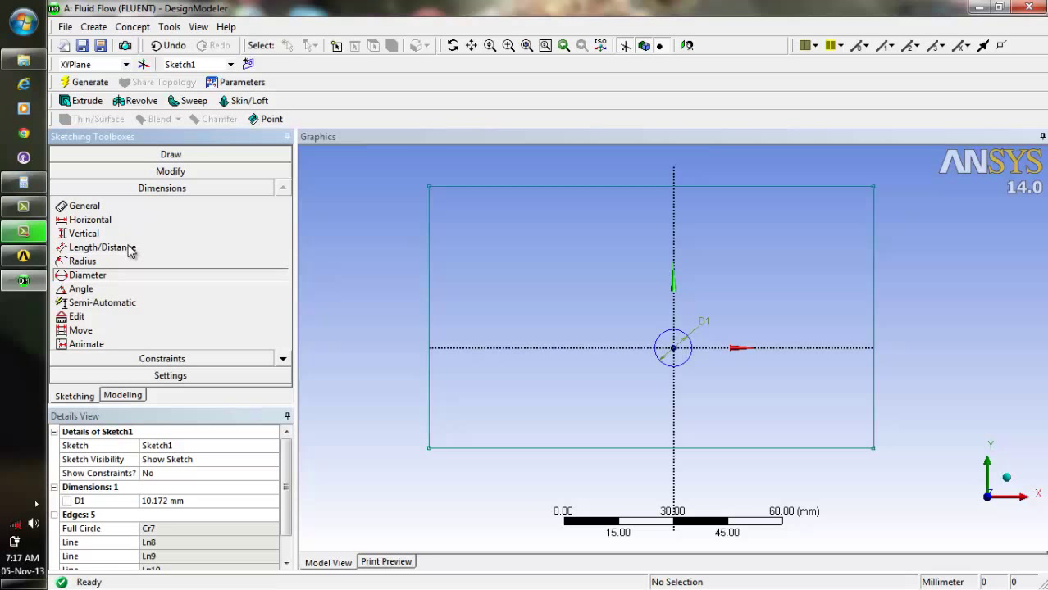
{"action": "left_click", "coordinate": [477, 187]}
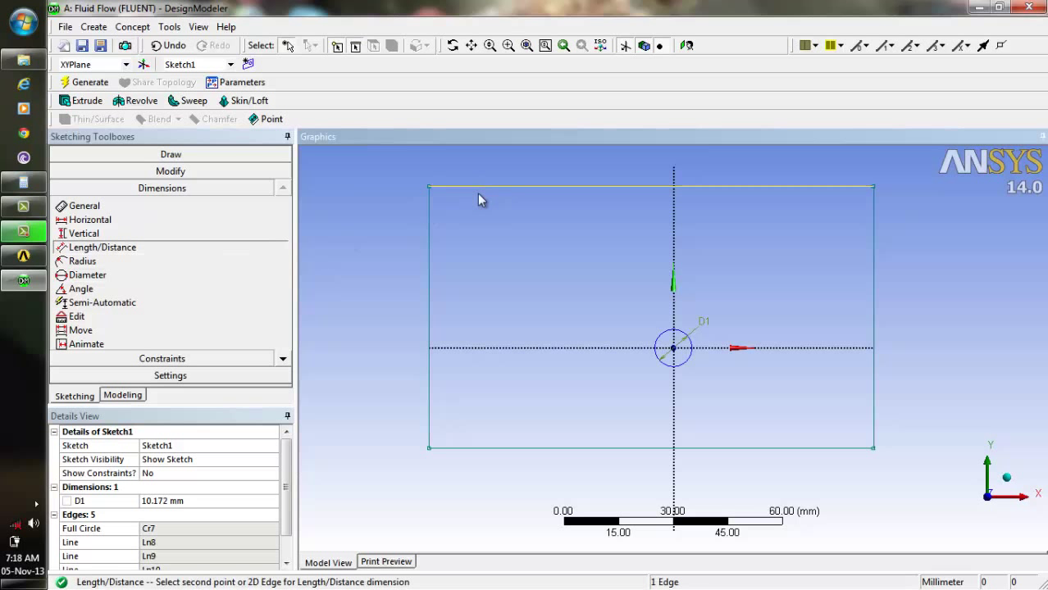
{"action": "left_click", "coordinate": [522, 448]}
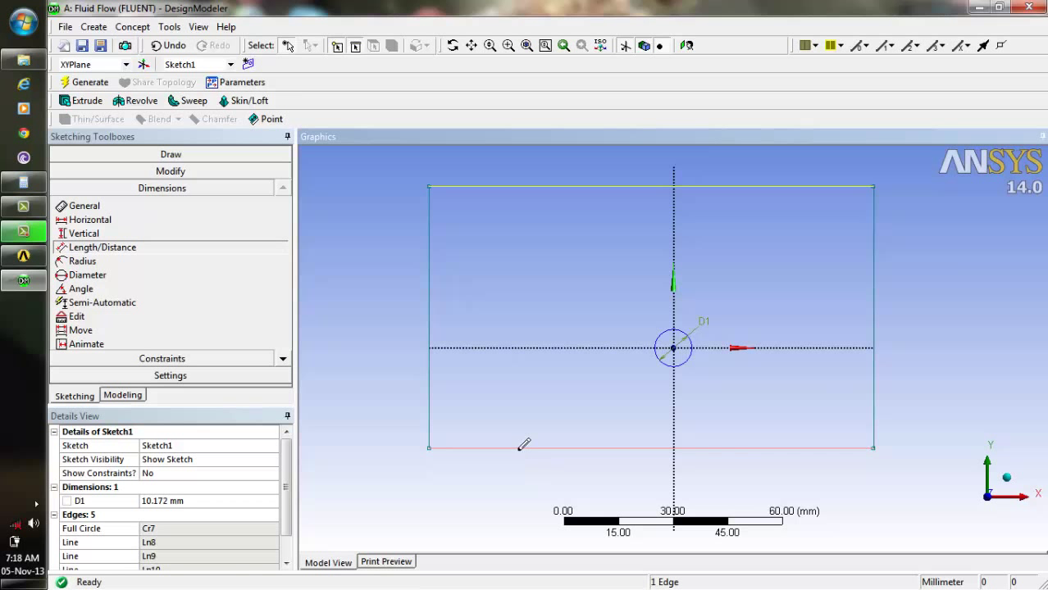
{"action": "left_click", "coordinate": [522, 300]}
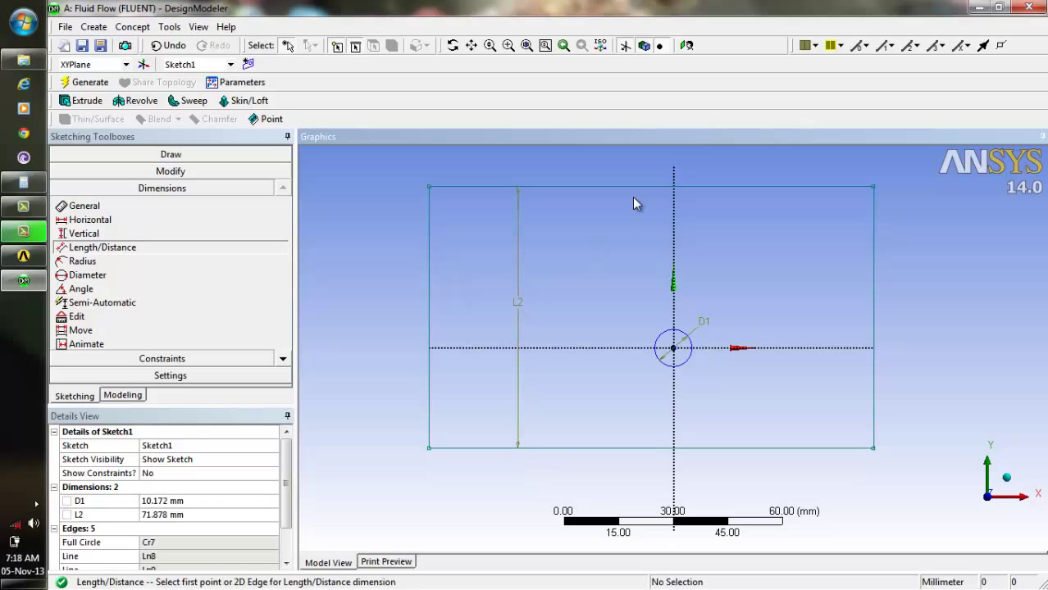
{"action": "left_click", "coordinate": [602, 187]}
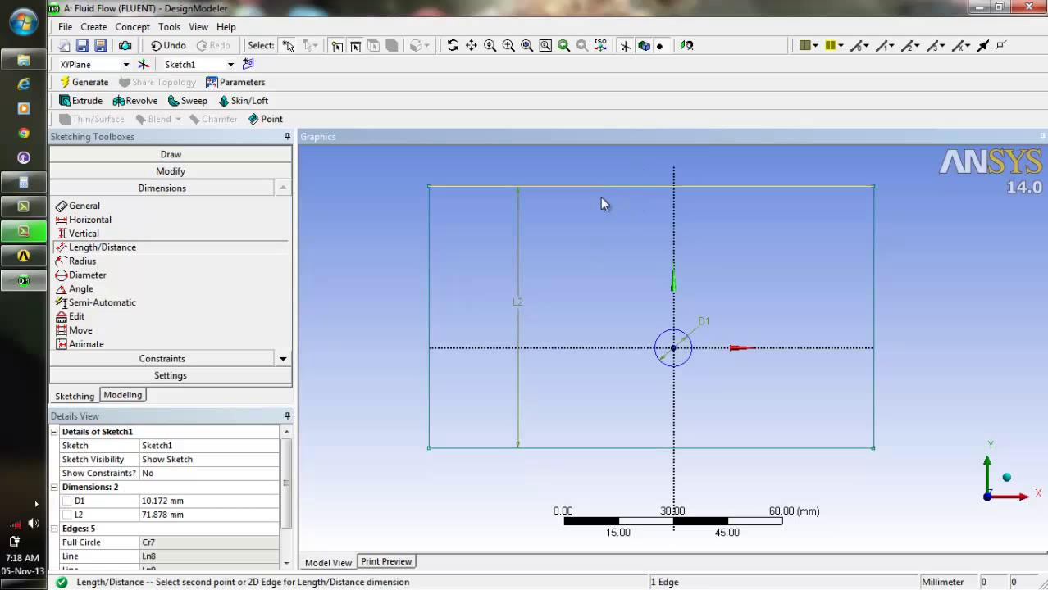
{"action": "left_click", "coordinate": [600, 348]}
{"action": "left_click", "coordinate": [603, 265]}
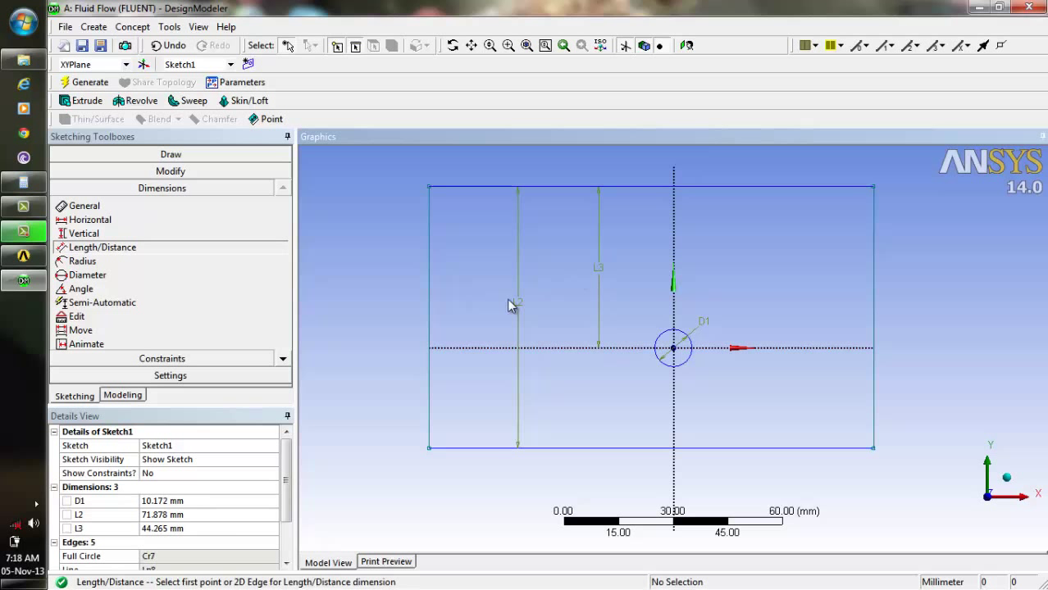
- Dimension the distance from the rectangle's left edge to the vertical axis and the rectangle's full width
{"action": "left_click", "coordinate": [433, 277]}
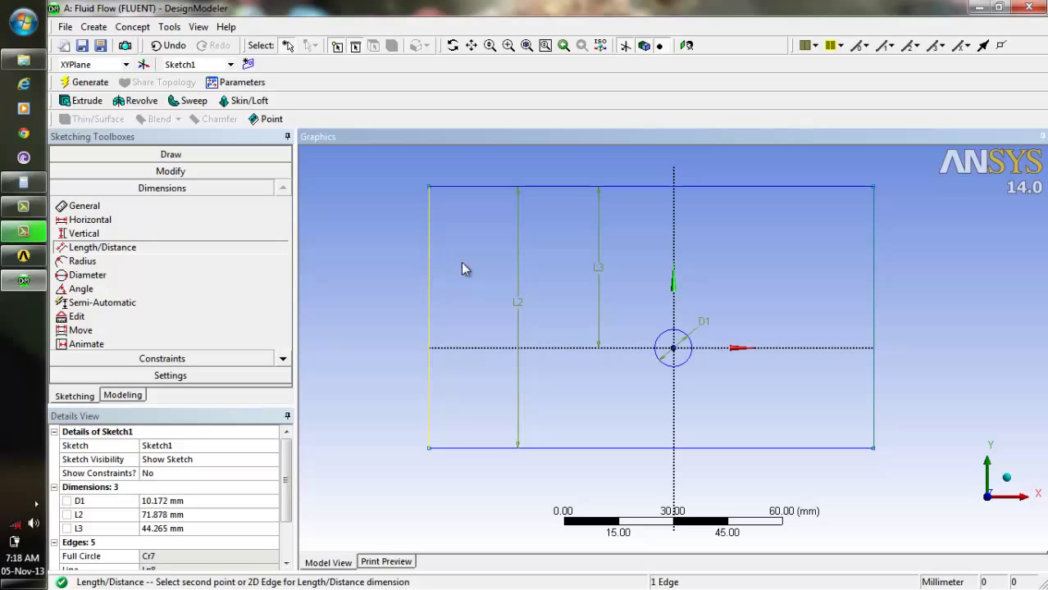
{"action": "left_click", "coordinate": [674, 244]}
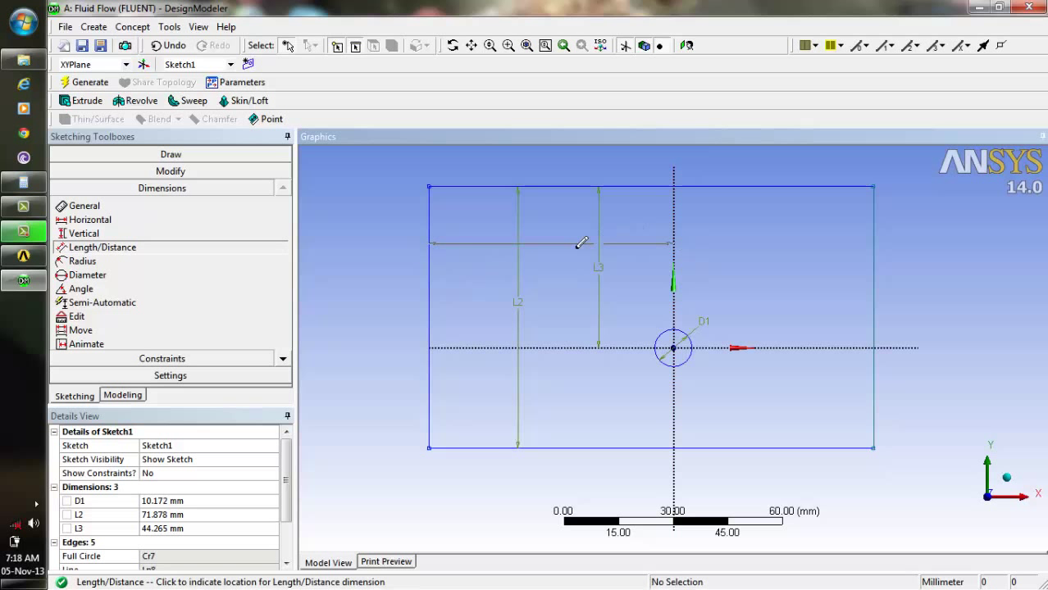
{"action": "left_click", "coordinate": [549, 247]}
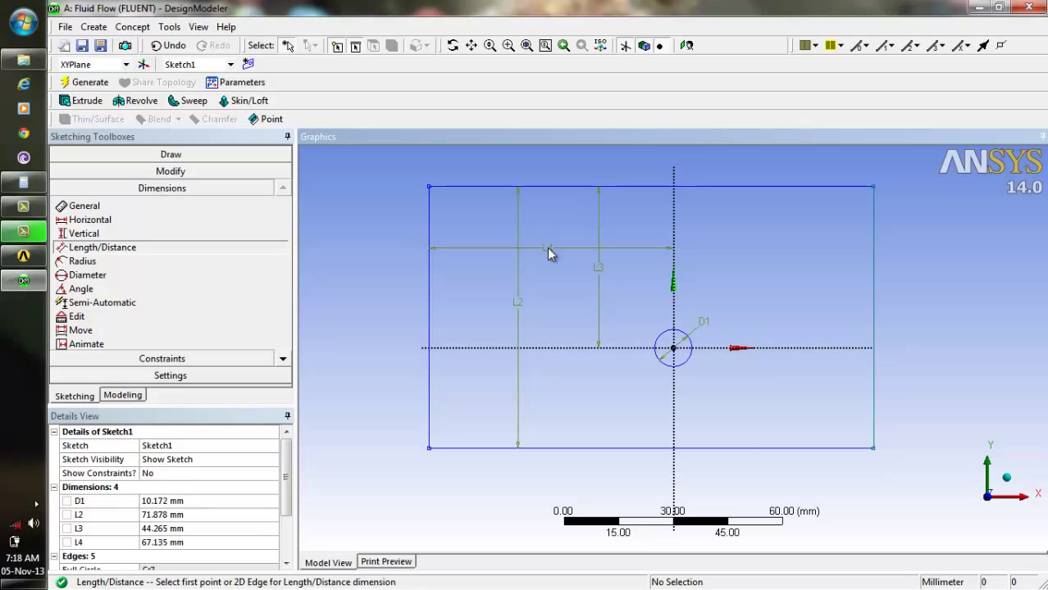
{"action": "left_click", "coordinate": [426, 287]}
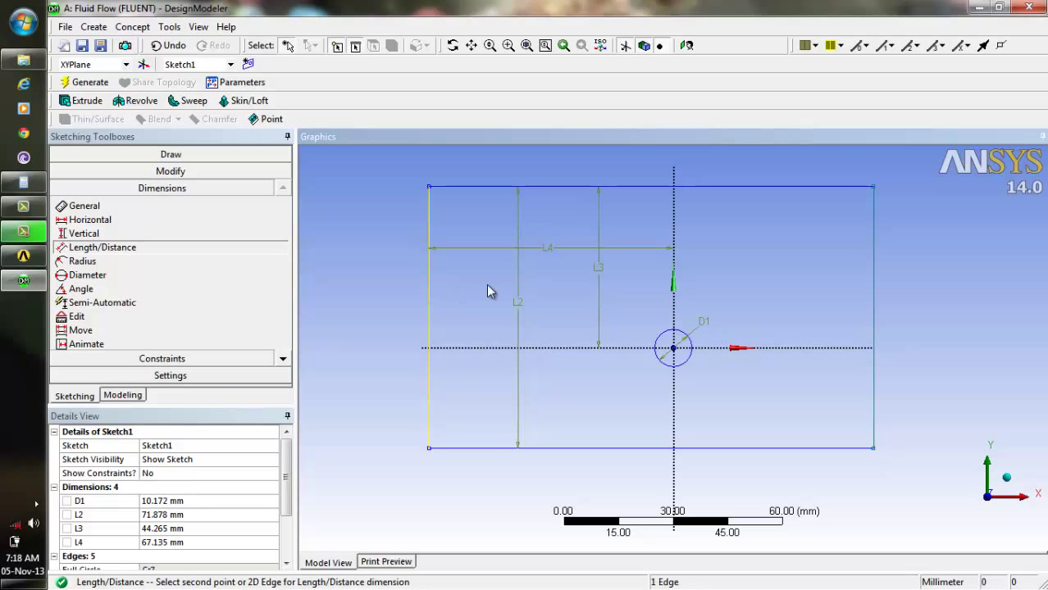
{"action": "left_click", "coordinate": [874, 250]}
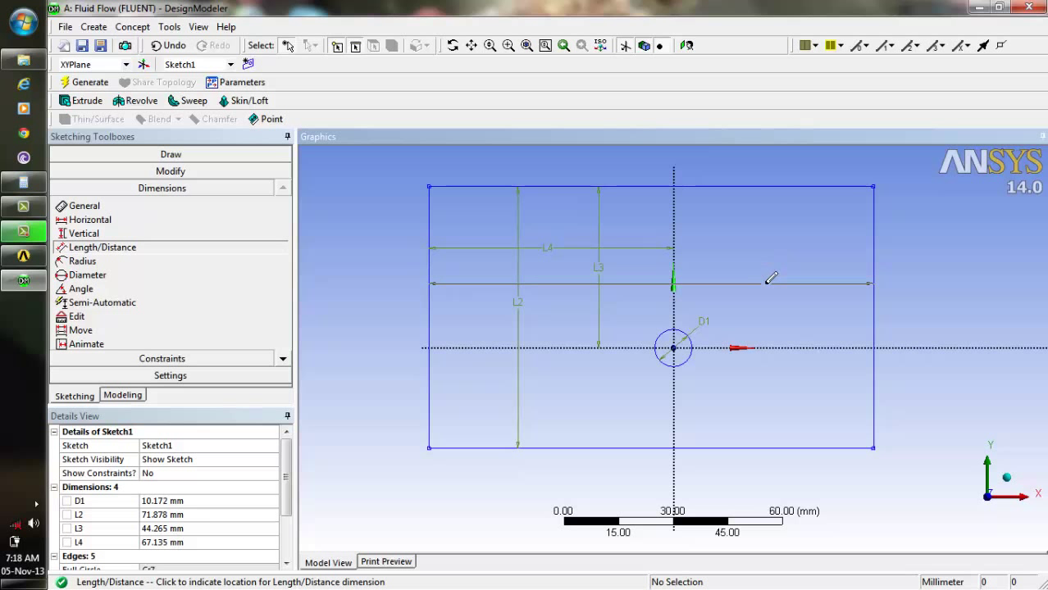
{"action": "left_click", "coordinate": [763, 283]}
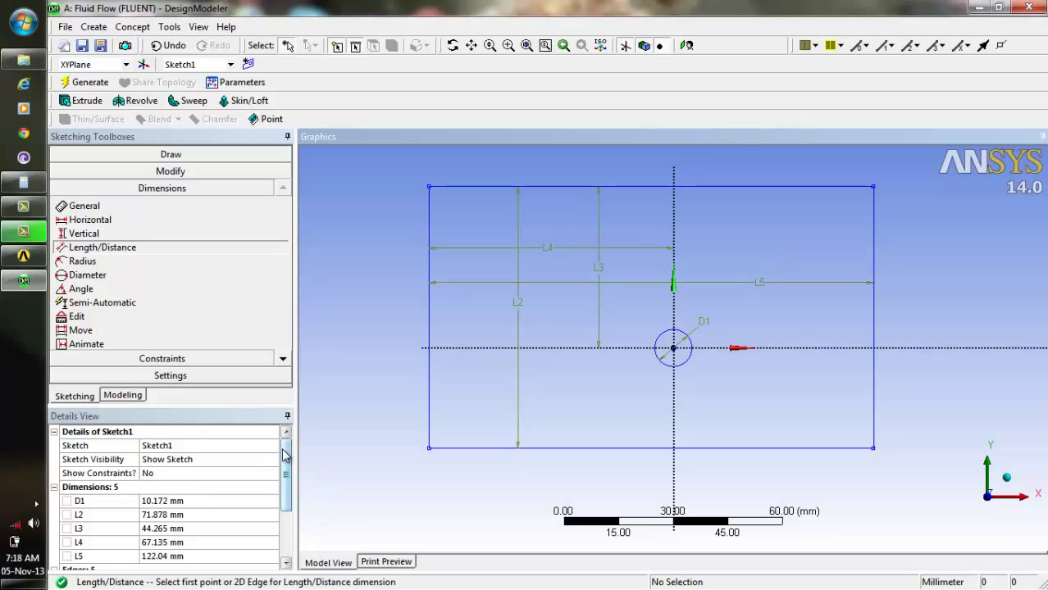
- Set the circle's diameter D1 to 1 mm
{"action": "left_click_drag", "start_coordinate": [288, 455], "coordinate": [287, 469]}
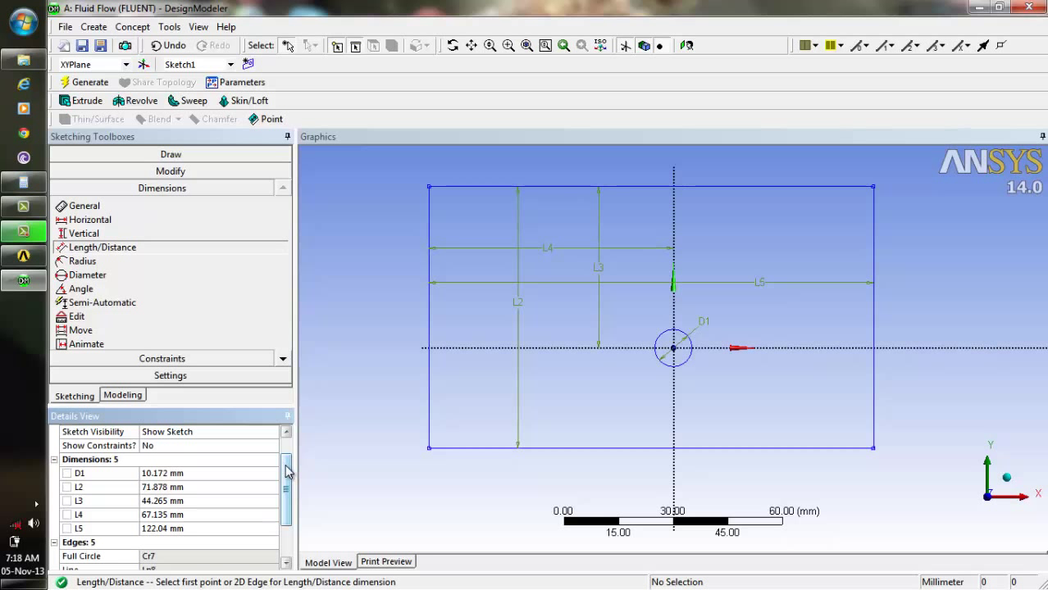
{"action": "left_click", "coordinate": [244, 473]}
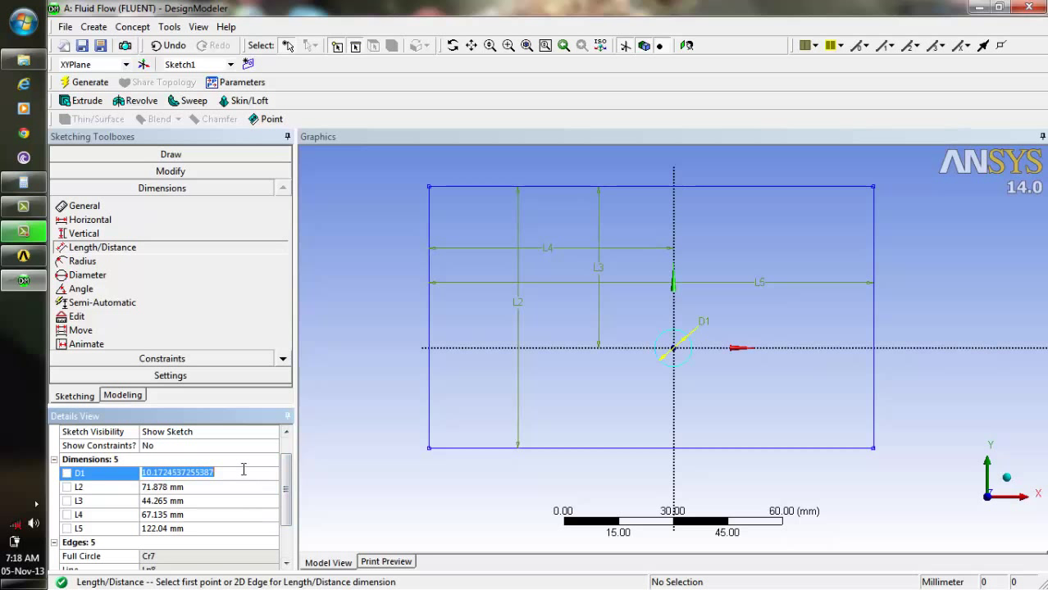
{"action": "key", "text": "BackSpace"}
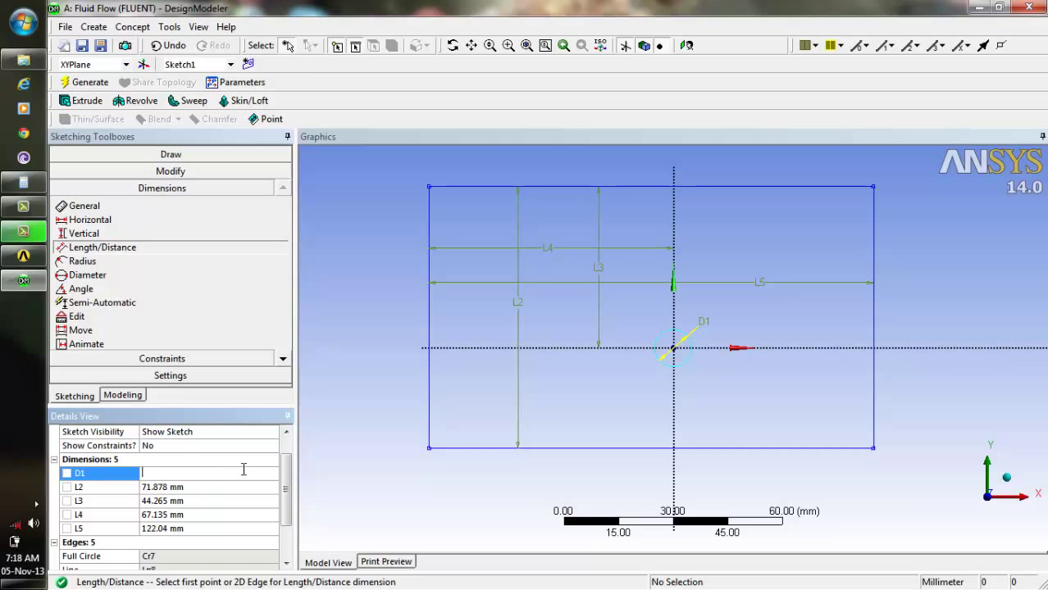
{"action": "type", "text": "1"}
{"action": "key", "text": "Return"}
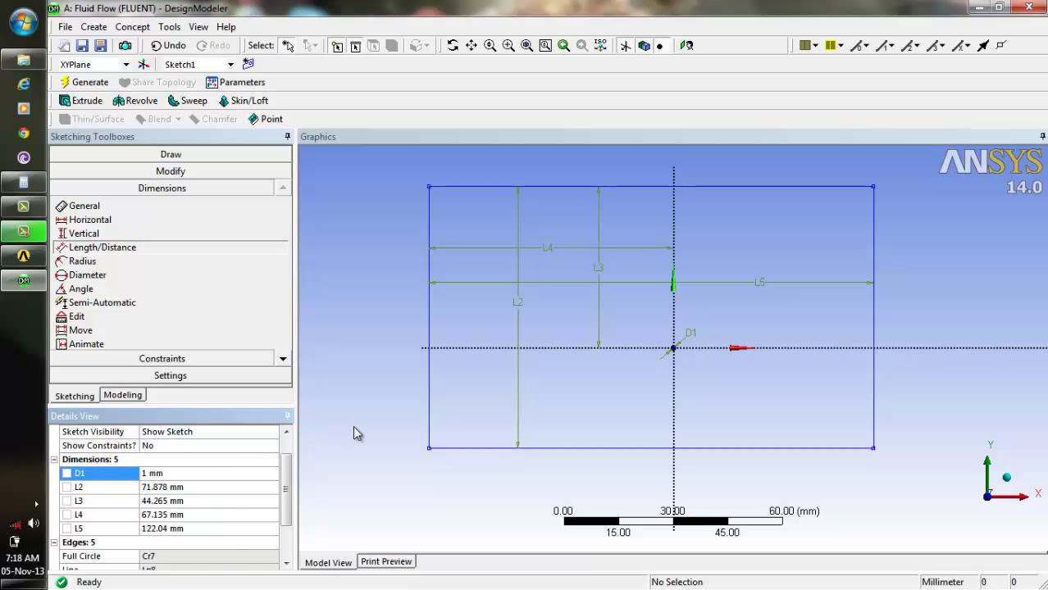
- Set the rectangle's height L2 to 100 mm and its upper edge's distance L3 from the horizontal axis to 50 mm
{"action": "left_click", "coordinate": [232, 488]}
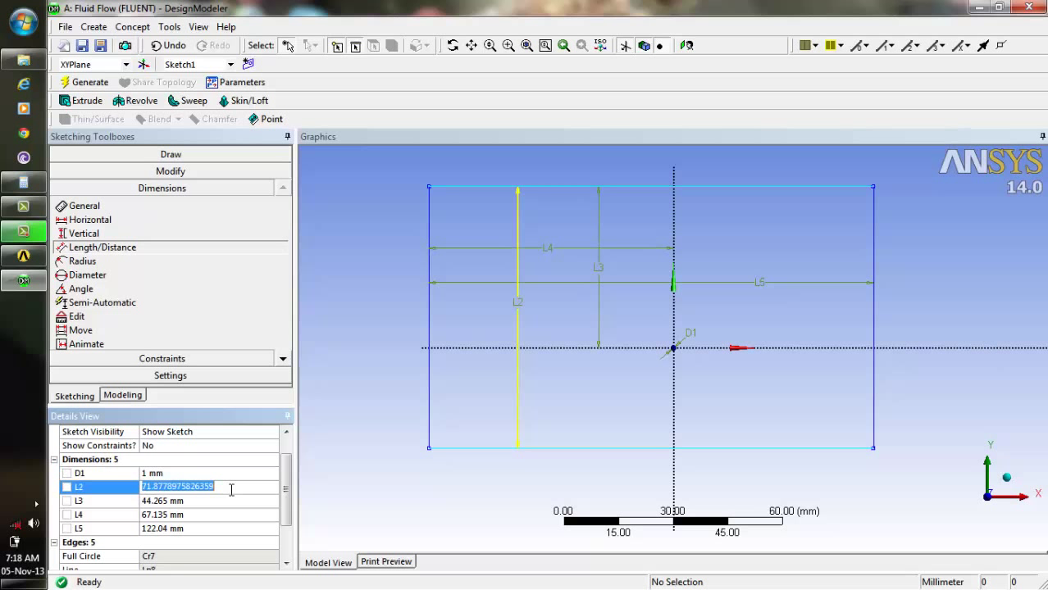
{"action": "key", "text": "BackSpace"}
{"action": "type", "text": "100"}
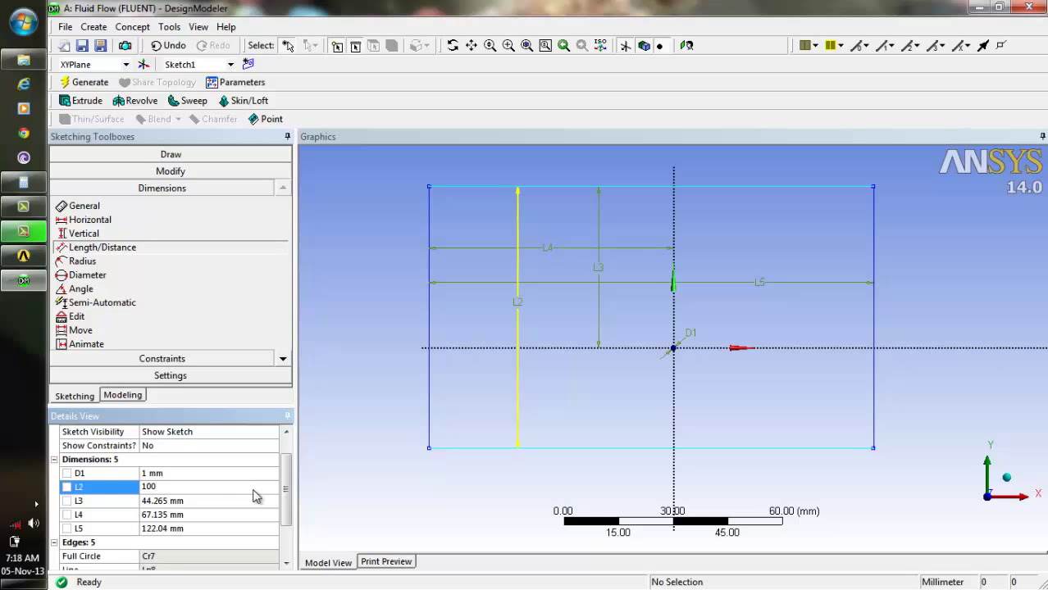
{"action": "key", "text": "Return"}
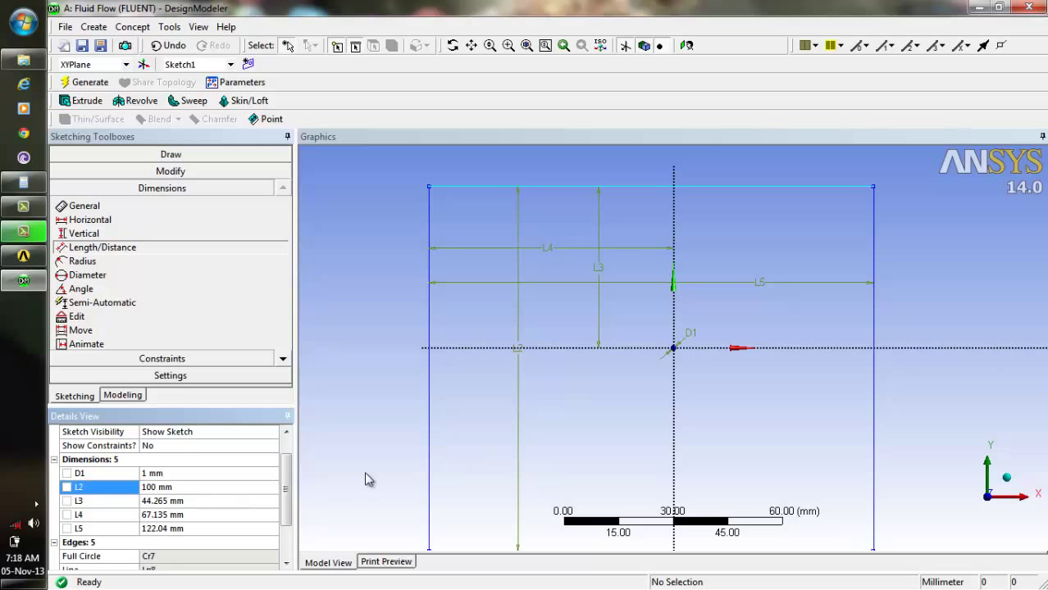
{"action": "left_click", "coordinate": [196, 499]}
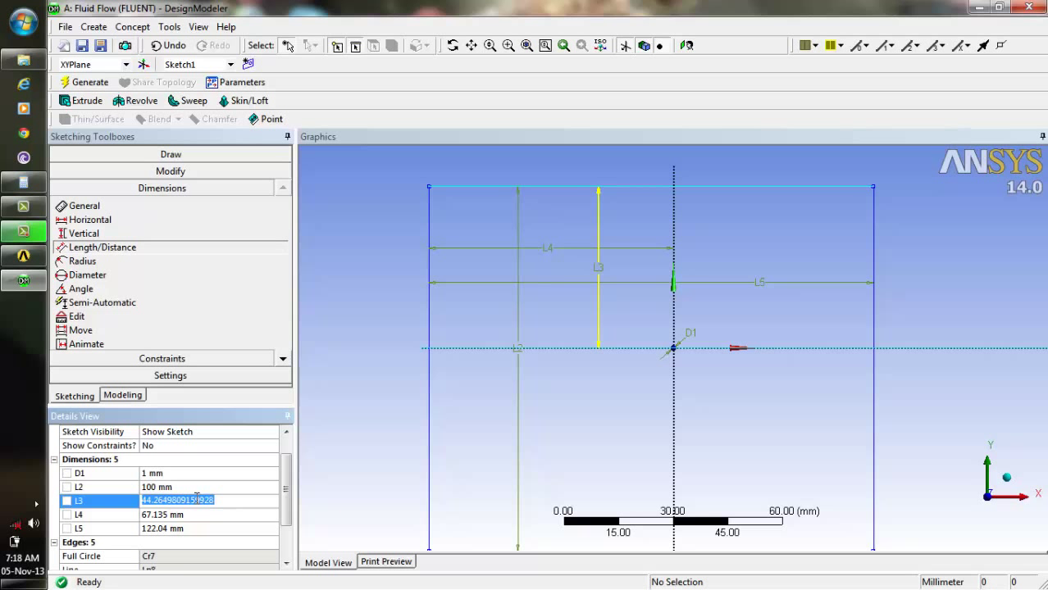
{"action": "key", "text": "BackSpace"}
{"action": "type", "text": "50"}
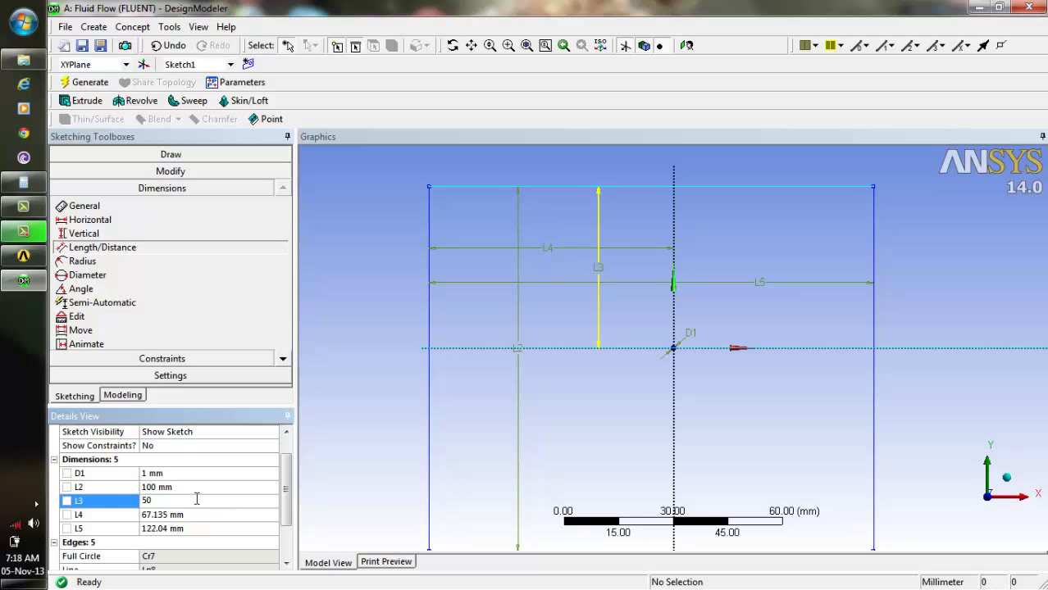
{"action": "key", "text": "Return"}
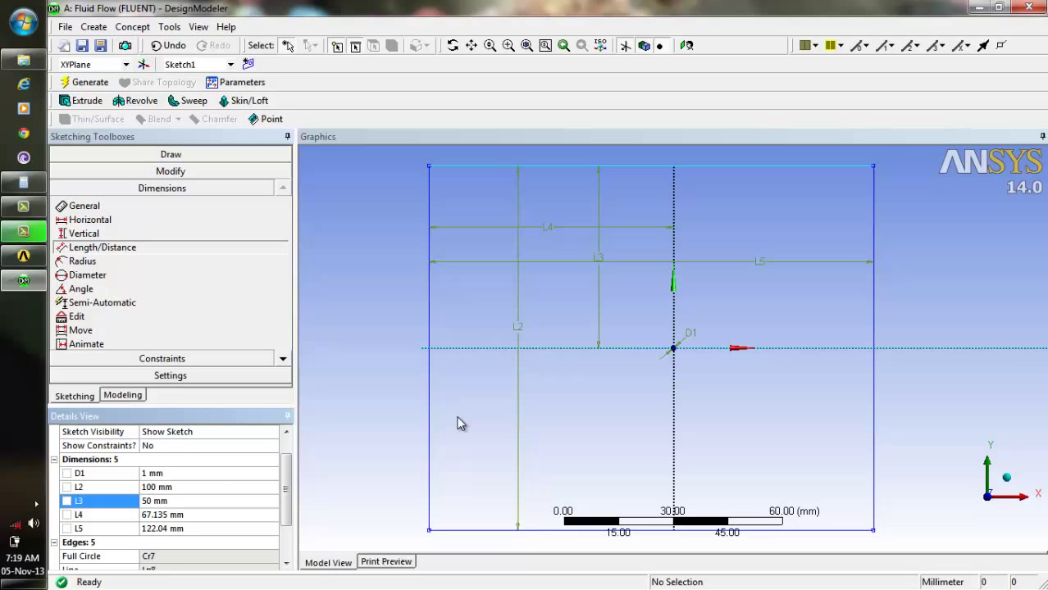
- Set the distance L4 between the rectangle's left edge and the vertical axis to 75 mm
{"action": "left_click", "coordinate": [215, 515]}
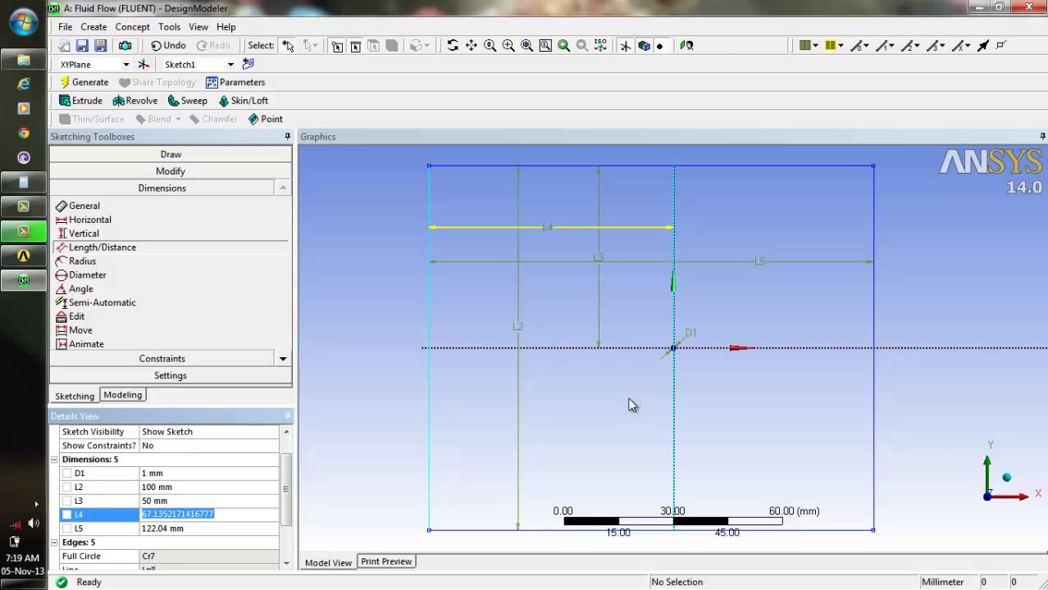
{"action": "left_click", "coordinate": [672, 349]}
{"action": "key", "text": "BackSpace"}
{"action": "type", "text": "75"}
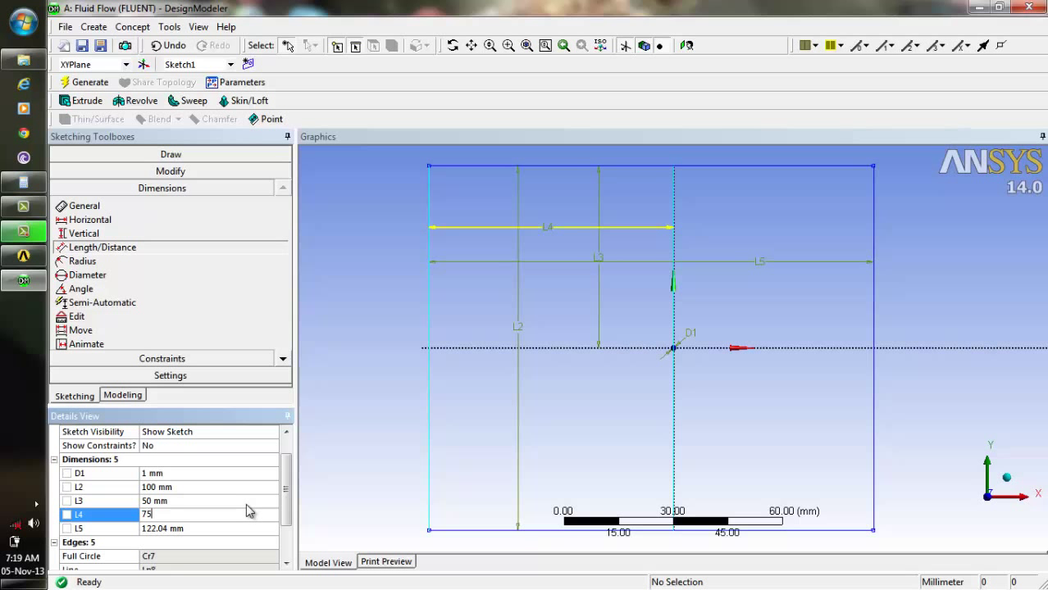
{"action": "key", "text": "Return"}
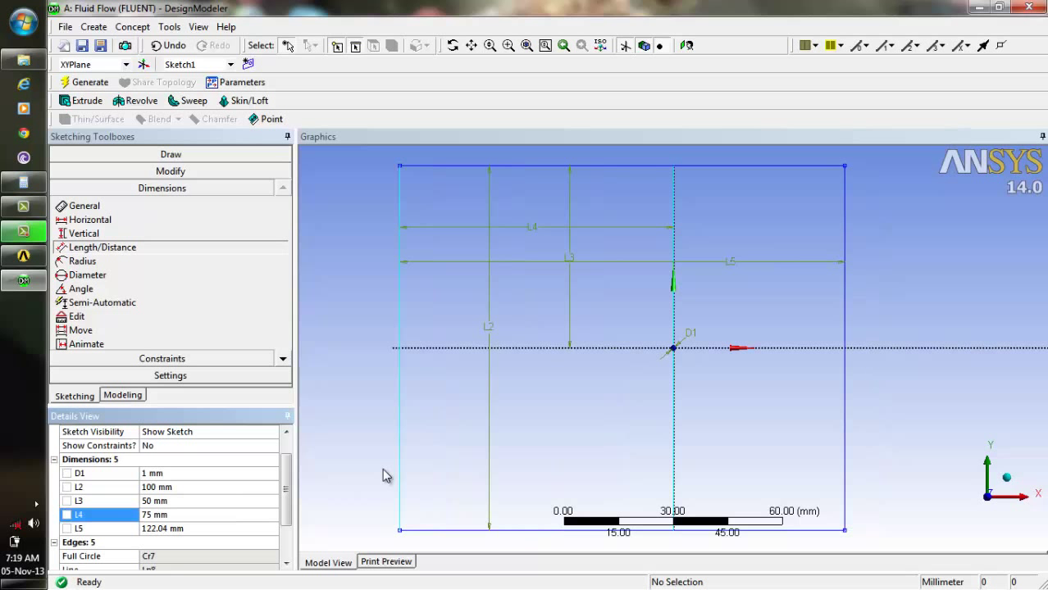
- Change the left edge's distance L4 from the vertical axis to 50 mm
{"action": "left_click", "coordinate": [193, 514]}
{"action": "key", "text": "BackSpace"}
{"action": "type", "text": "50"}
{"action": "key", "text": "Return"}
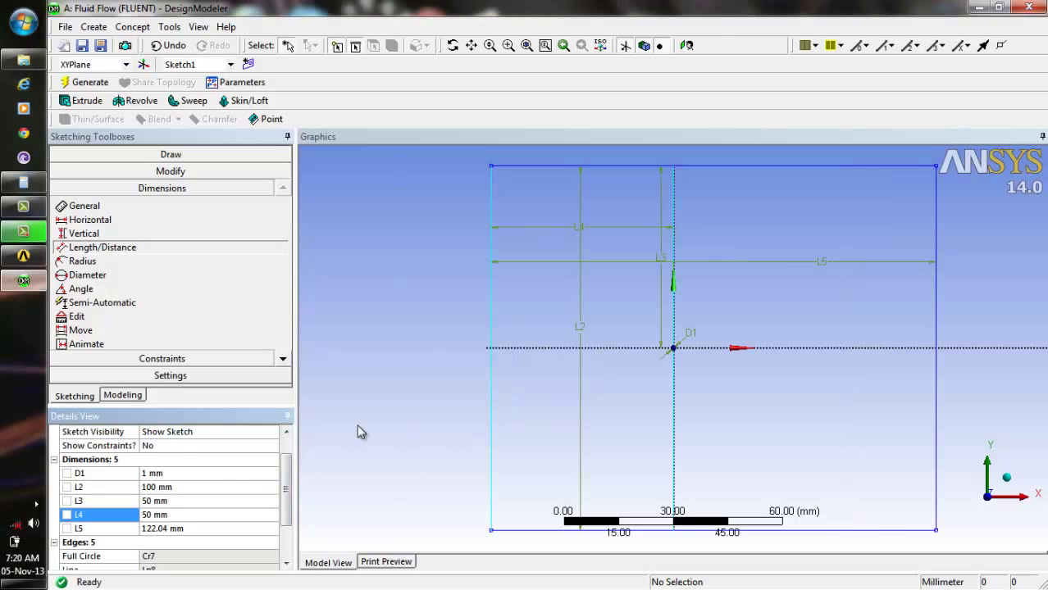
- Set the left edge's distance L4 from the vertical axis to 60 mm
{"action": "left_click", "coordinate": [197, 514]}
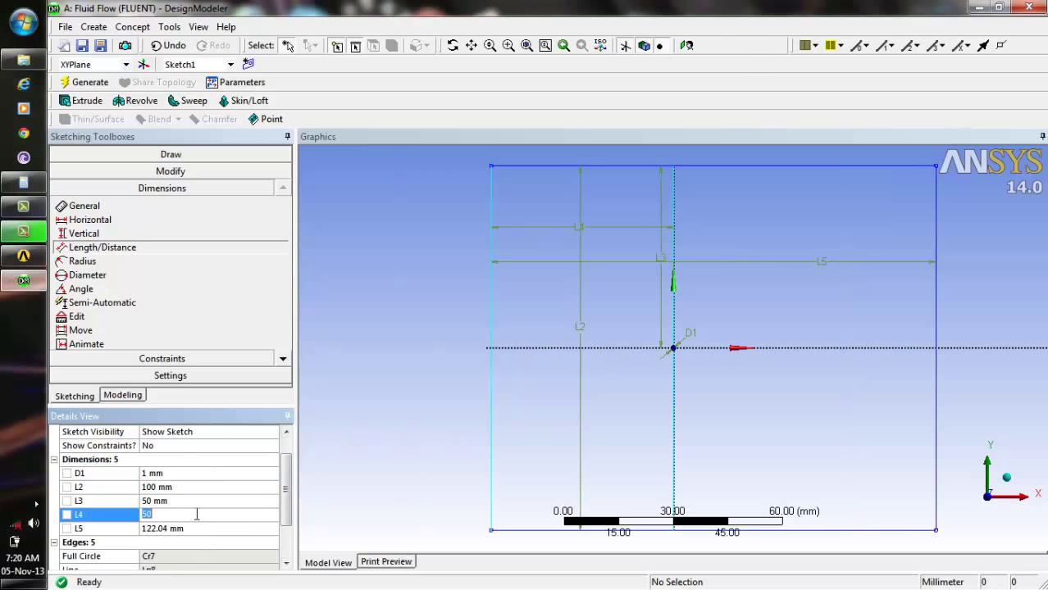
{"action": "key", "text": "BackSpace"}
{"action": "key", "text": "Return"}
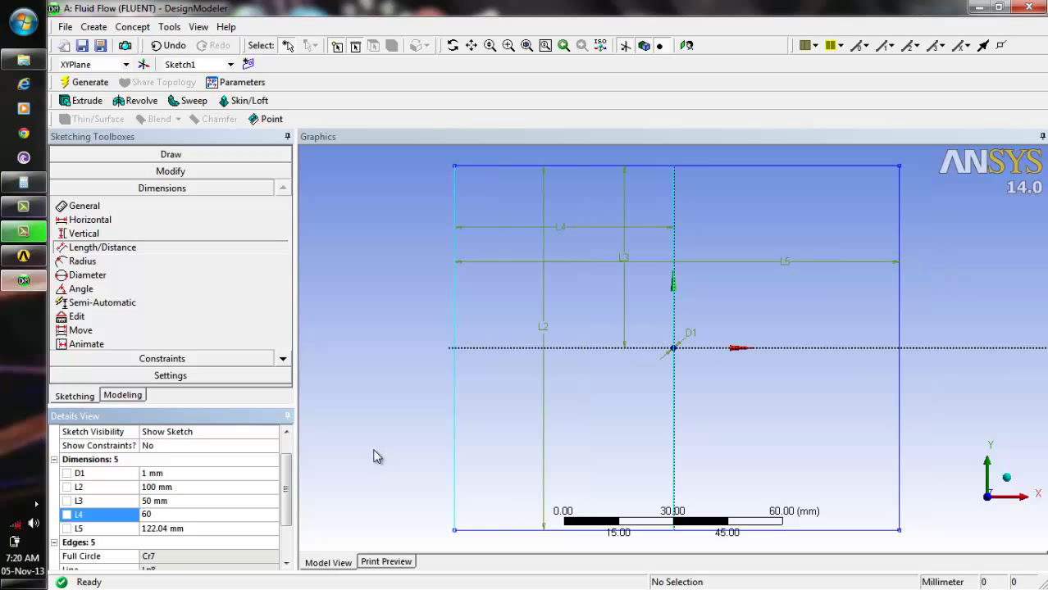
- Set the rectangle's full width L5 to 130 mm
{"action": "left_click", "coordinate": [241, 528]}
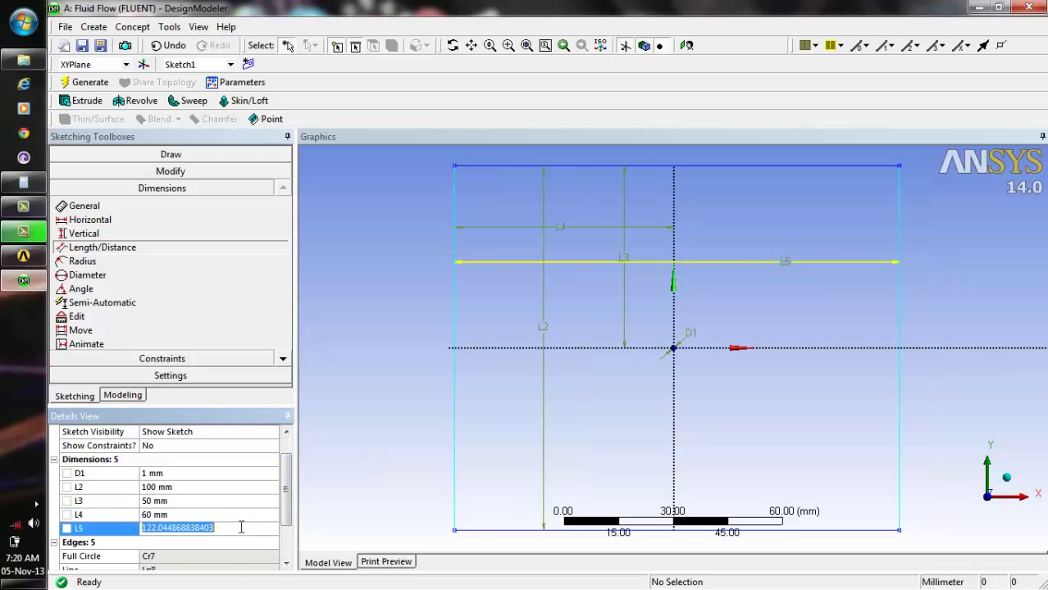
{"action": "key", "text": "BackSpace"}
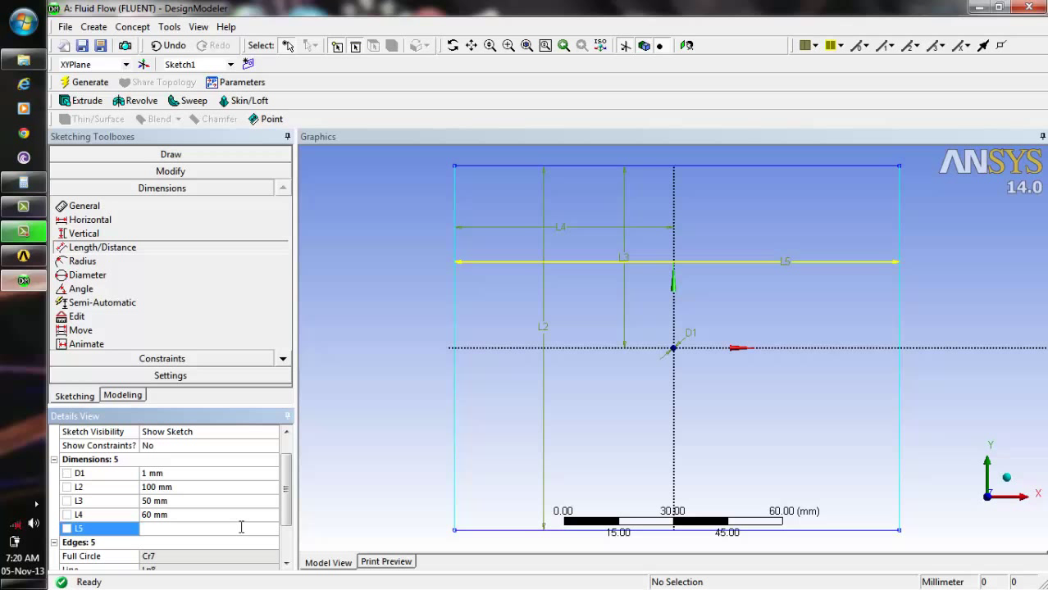
{"action": "type", "text": "130"}
{"action": "key", "text": "Return"}
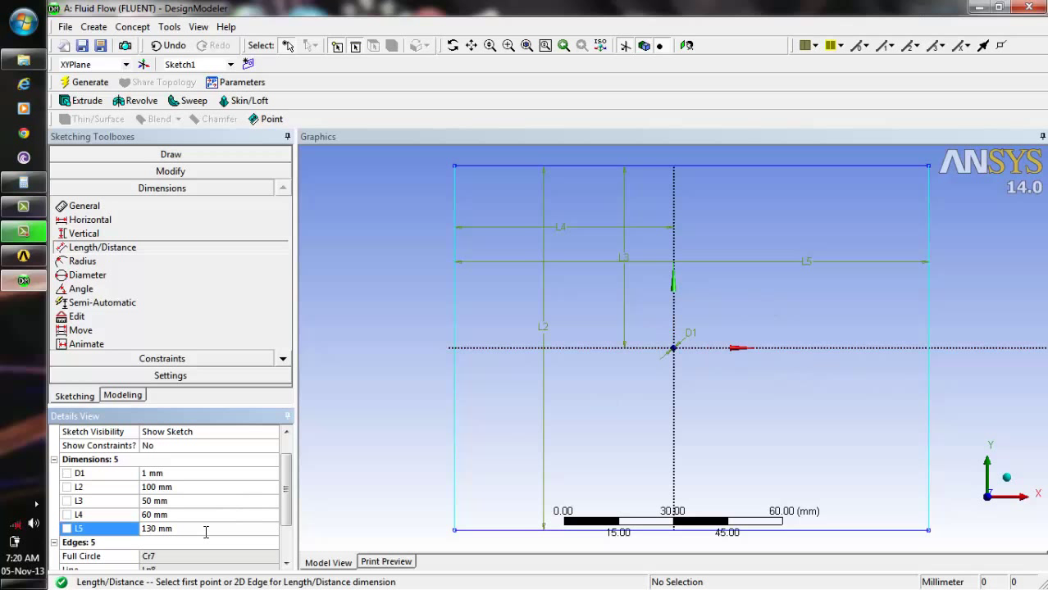
- Set the rectangle's full width L5 to 120 mm
{"action": "left_click", "coordinate": [206, 528]}
{"action": "type", "text": "120"}
{"action": "key", "text": "Return"}
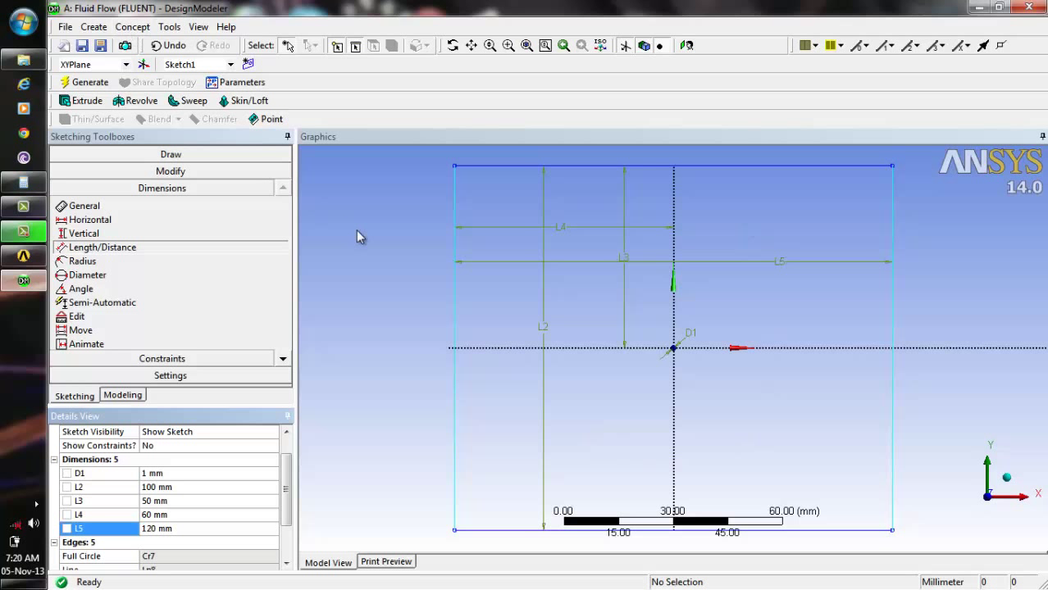
- Generate a surface from Sketch1 on the XY plane using Surfaces From Sketches
{"action": "left_click", "coordinate": [126, 30]}
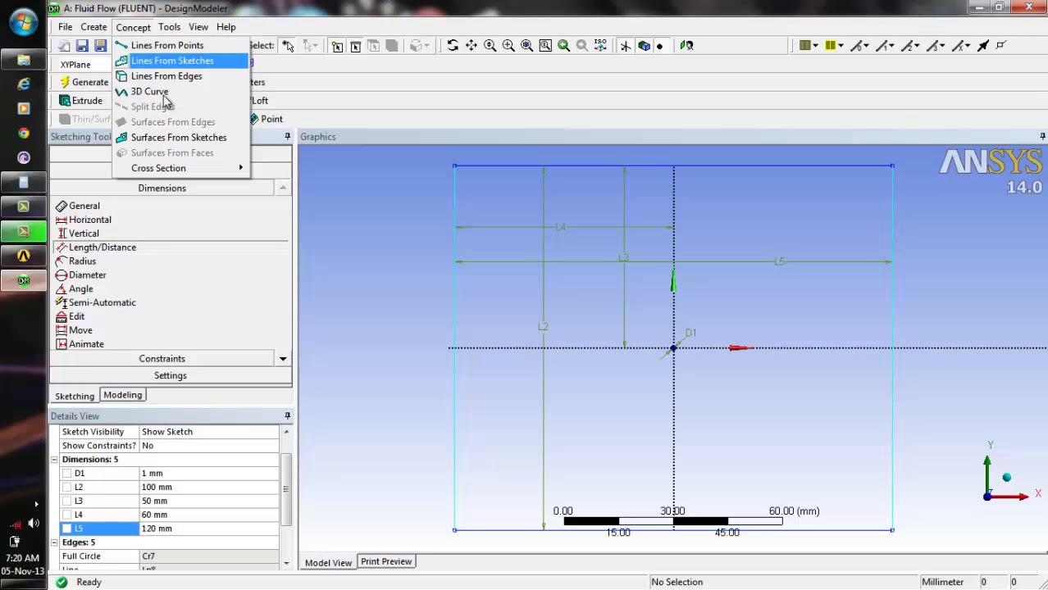
{"action": "left_click", "coordinate": [176, 139]}
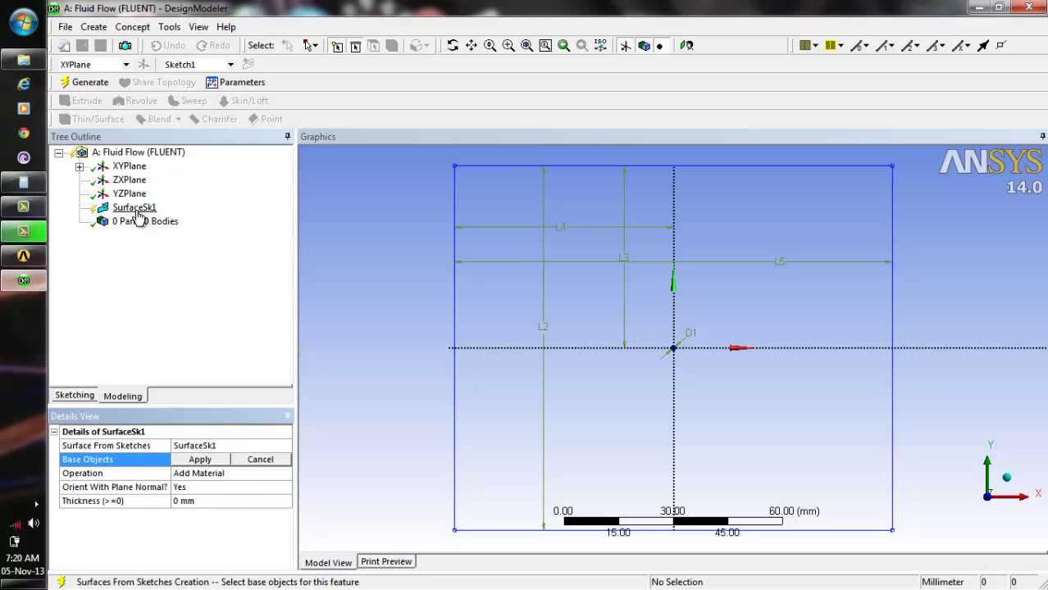
{"action": "left_click", "coordinate": [79, 167]}
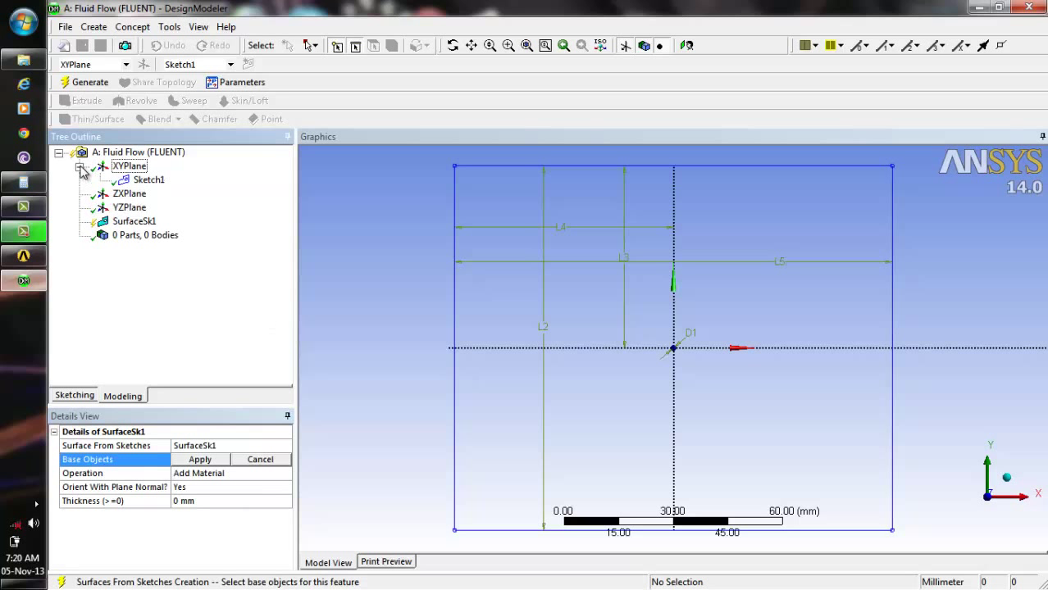
{"action": "left_click", "coordinate": [152, 182]}
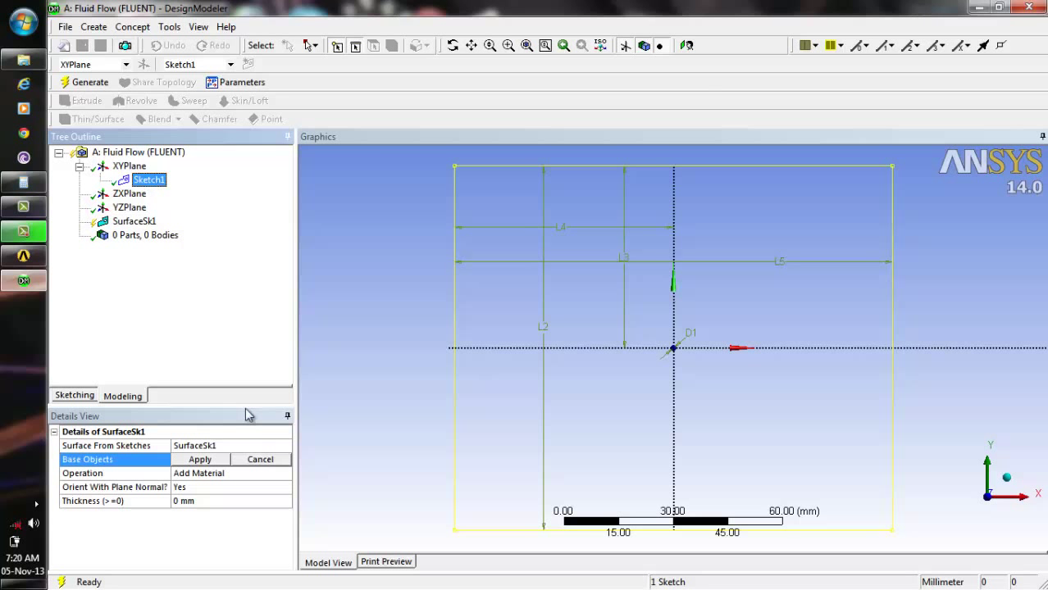
{"action": "left_click", "coordinate": [203, 461]}
{"action": "left_click", "coordinate": [89, 84]}
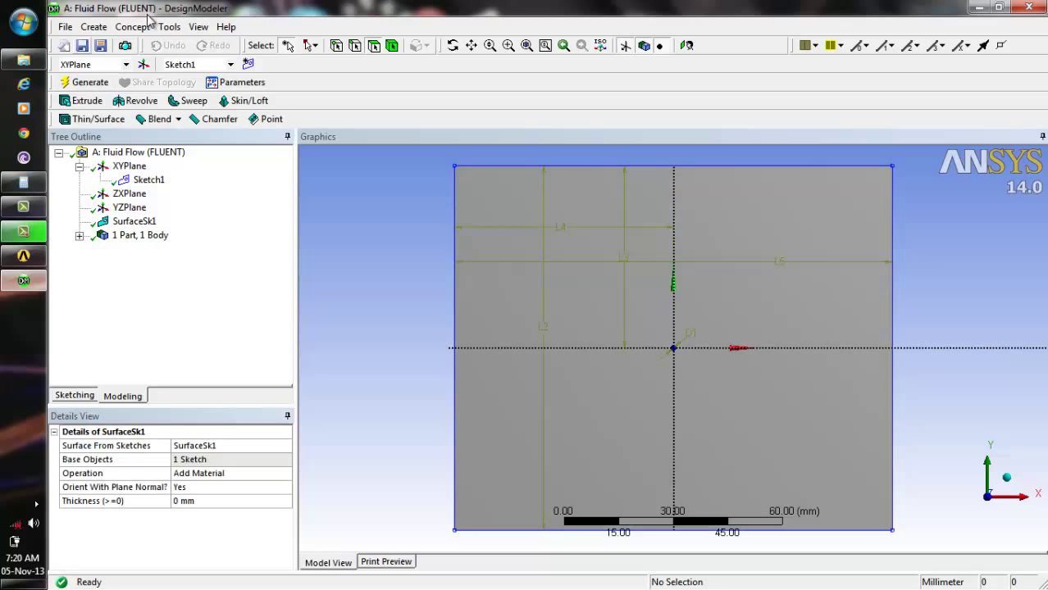
- Examine the small circular hole at the origin of the surface up close and return to the full view
{"action": "left_click", "coordinate": [509, 45]}
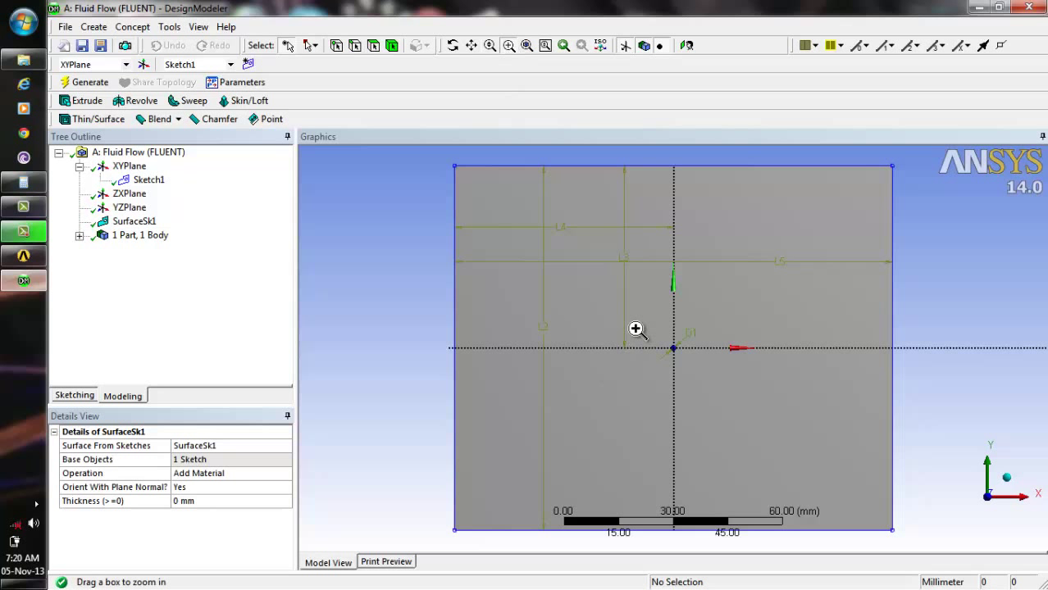
{"action": "left_click_drag", "start_coordinate": [635, 326], "coordinate": [735, 373]}
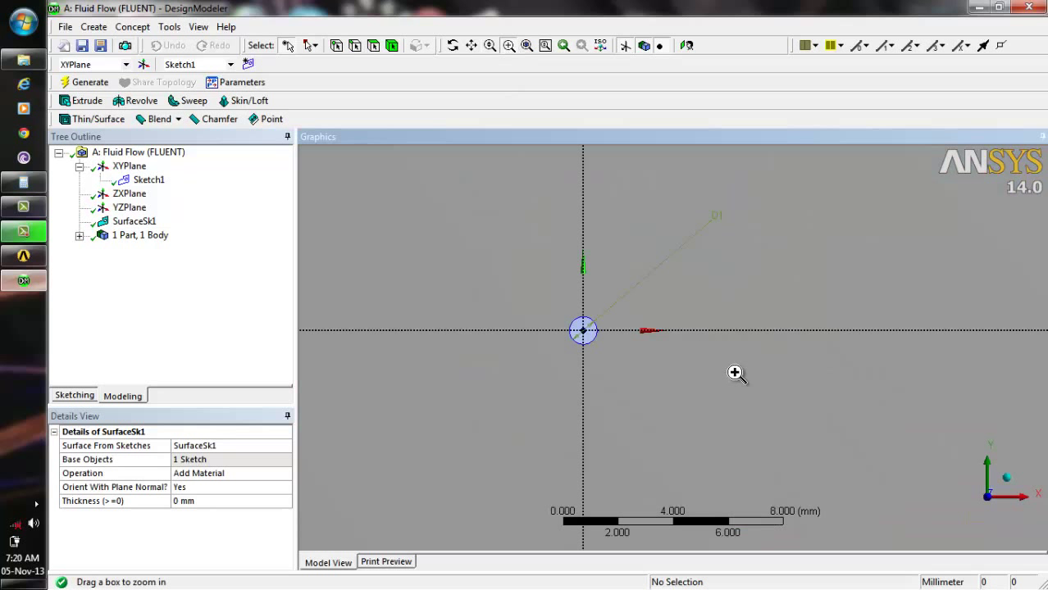
{"action": "left_click_drag", "start_coordinate": [515, 287], "coordinate": [669, 388]}
{"action": "left_click_drag", "start_coordinate": [493, 212], "coordinate": [767, 380]}
{"action": "left_click_drag", "start_coordinate": [838, 441], "coordinate": [603, 296]}
{"action": "left_click_drag", "start_coordinate": [739, 358], "coordinate": [459, 242]}
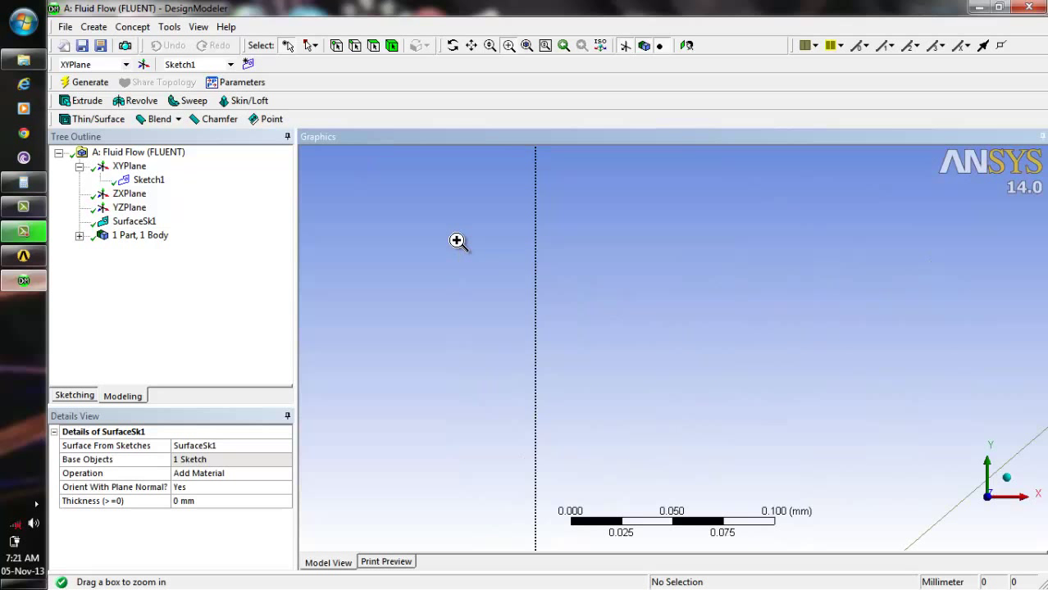
{"action": "left_click", "coordinate": [527, 47]}
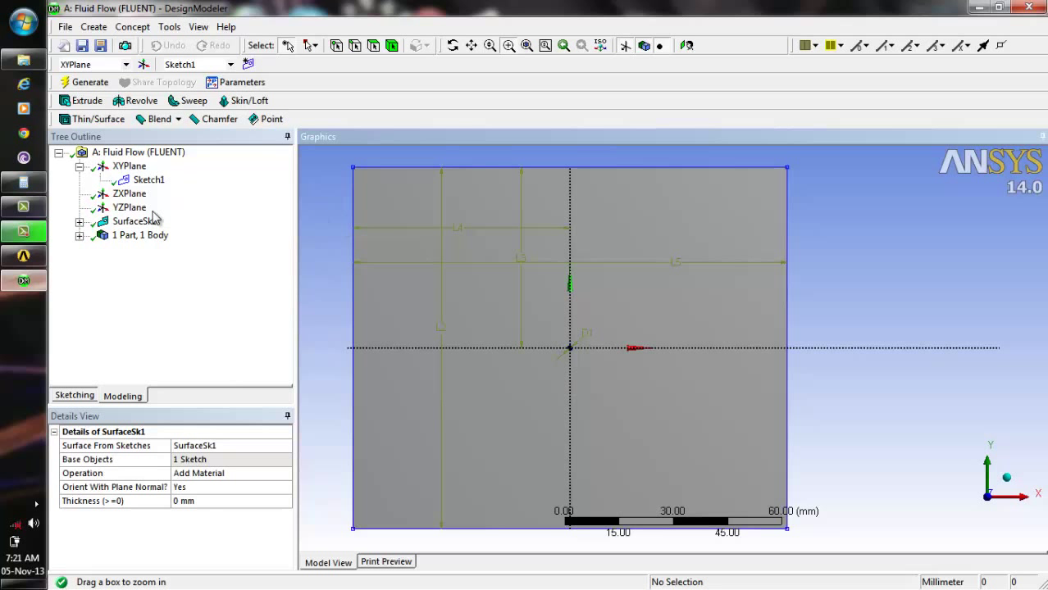
- Save the project as cly in the existing tutorial folder on Local Disk (C:)
{"action": "left_click", "coordinate": [66, 27]}
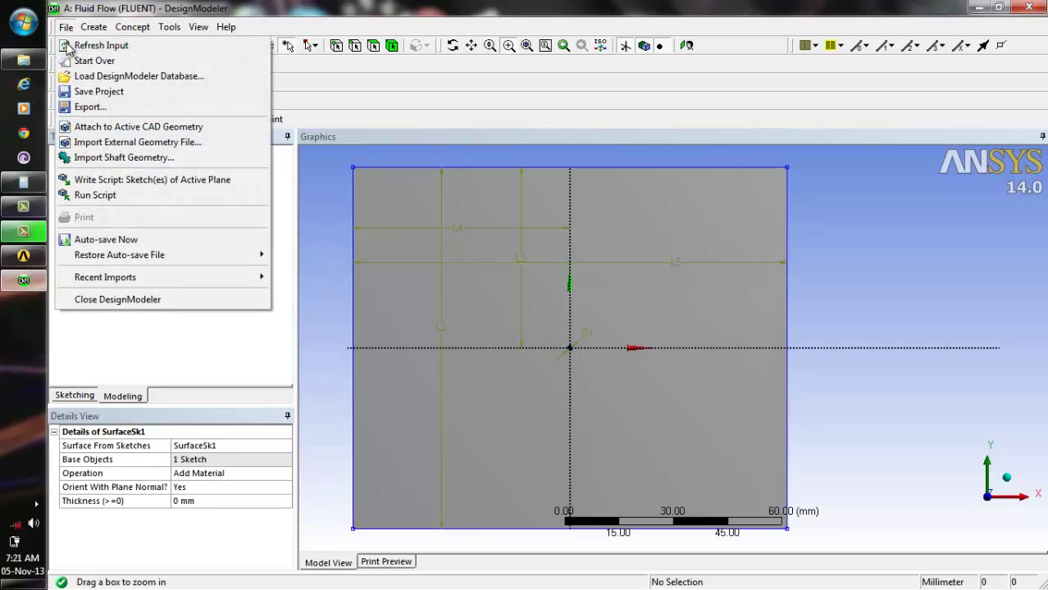
{"action": "left_click", "coordinate": [107, 91]}
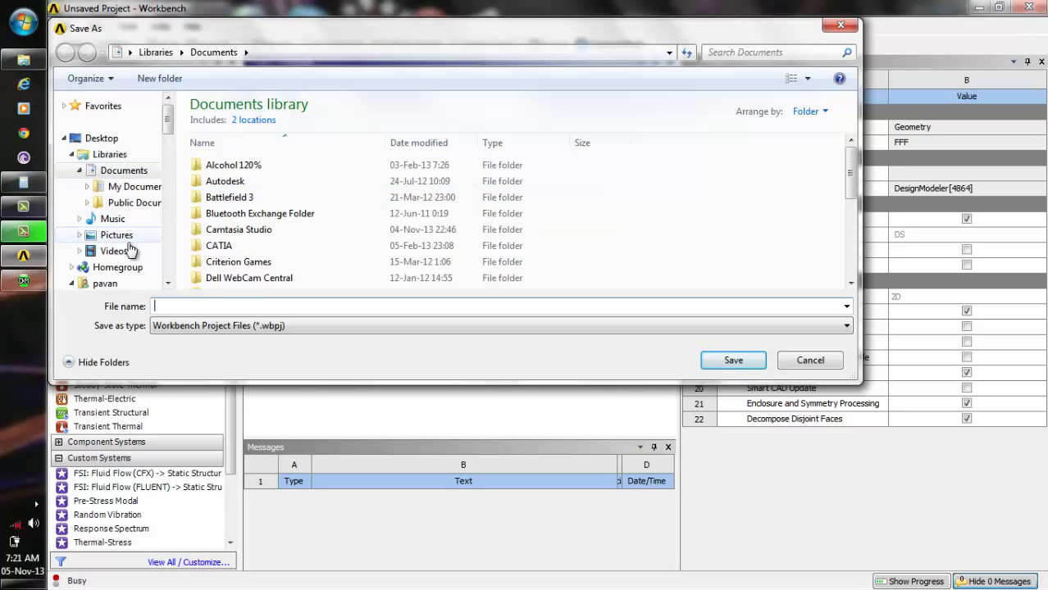
{"action": "left_click", "coordinate": [670, 52]}
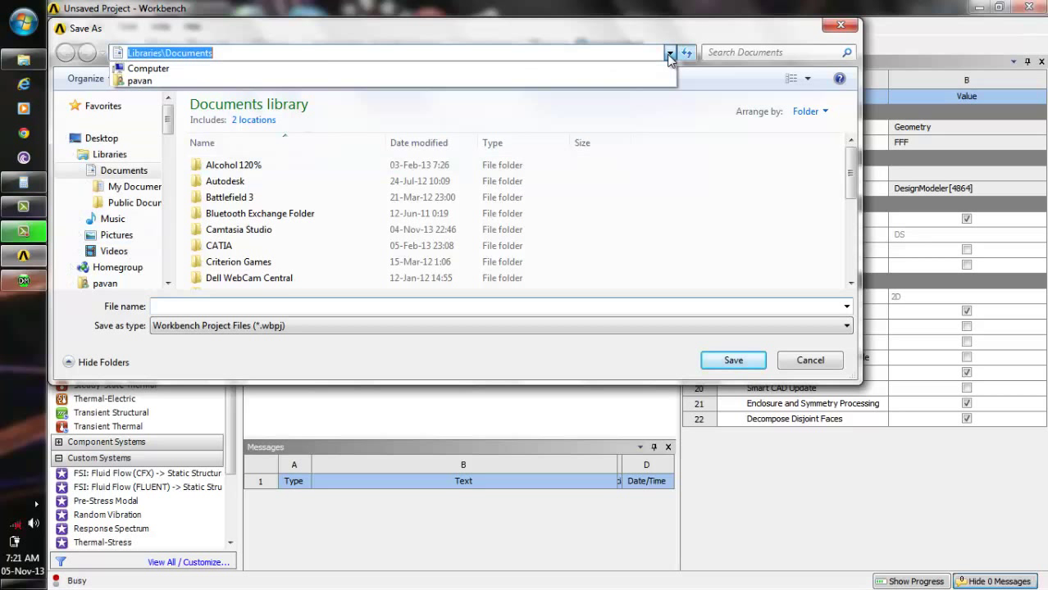
{"action": "left_click", "coordinate": [555, 72]}
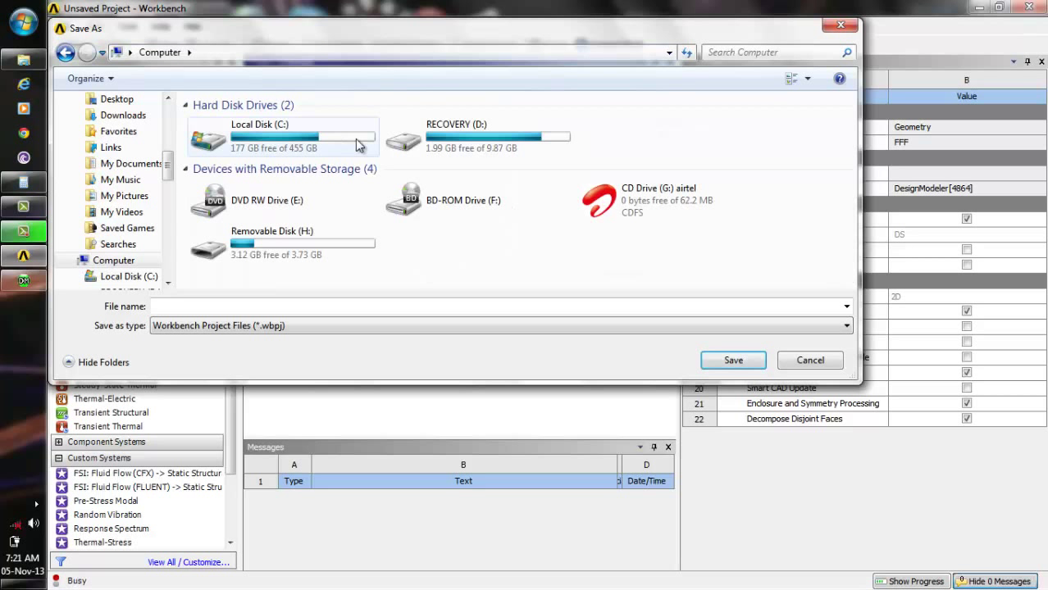
{"action": "double_click", "coordinate": [356, 145]}
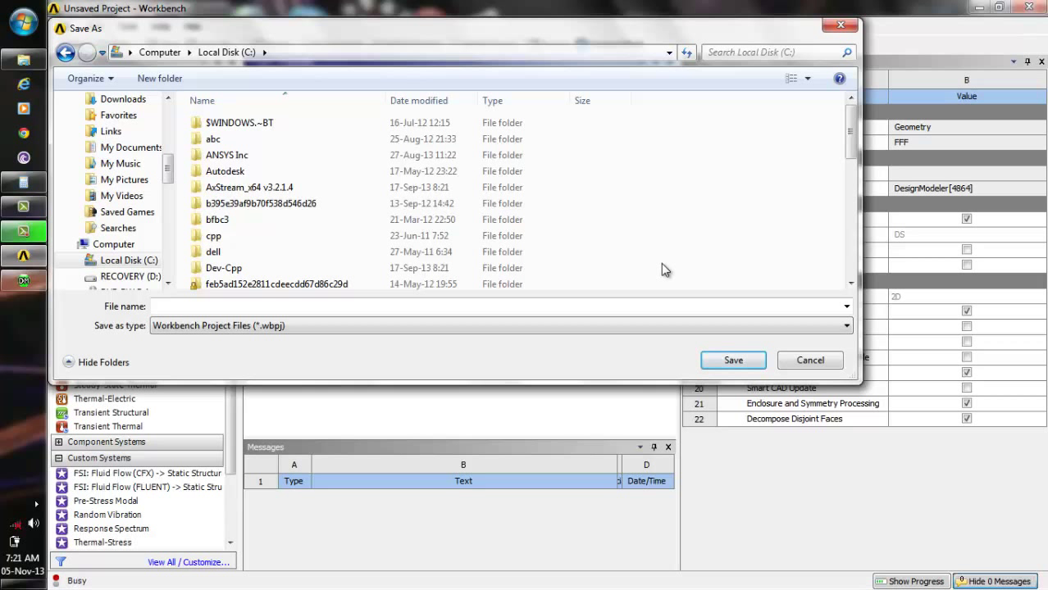
{"action": "type", "text": "pa"}
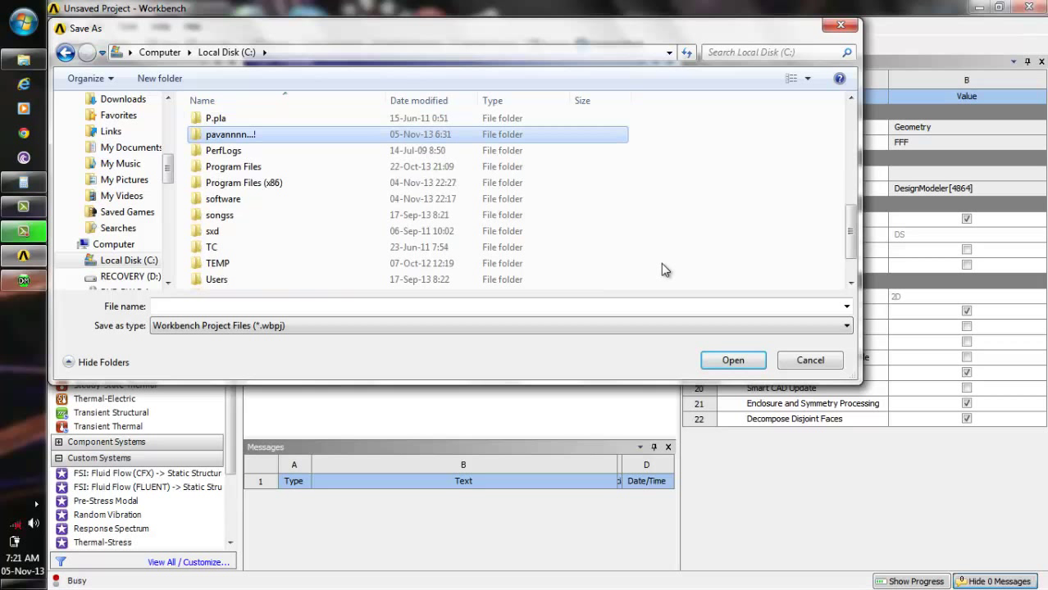
{"action": "key", "text": "Return"}
{"action": "type", "text": "tu"}
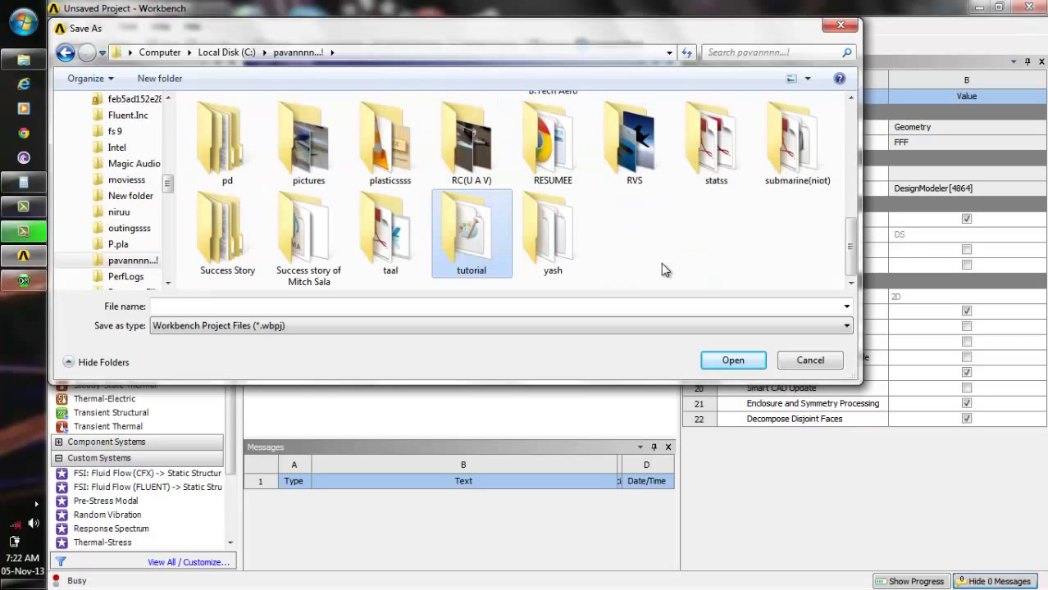
{"action": "key", "text": "Return"}
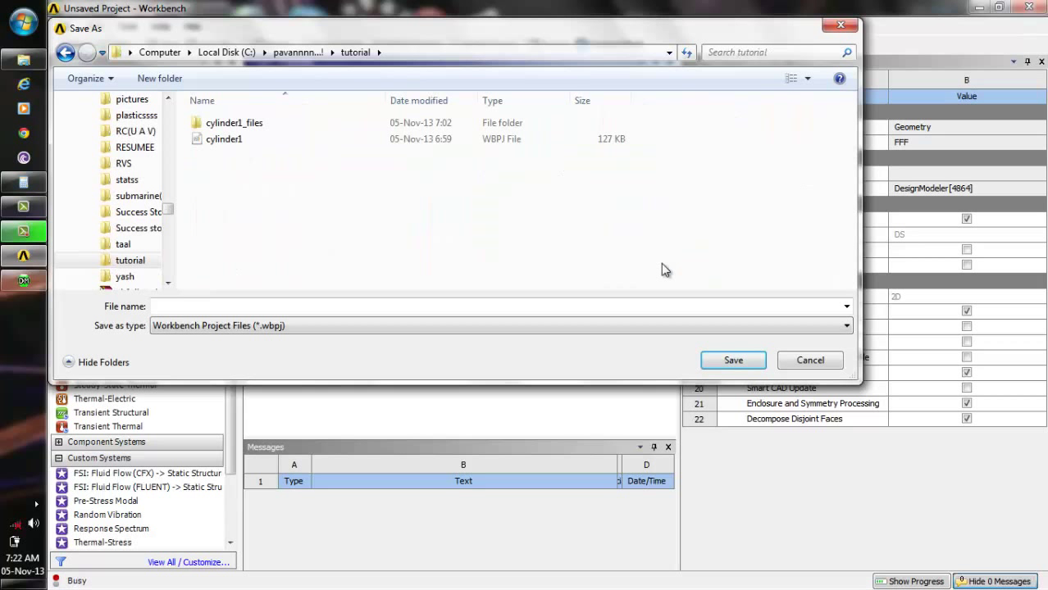
{"action": "left_click", "coordinate": [514, 305]}
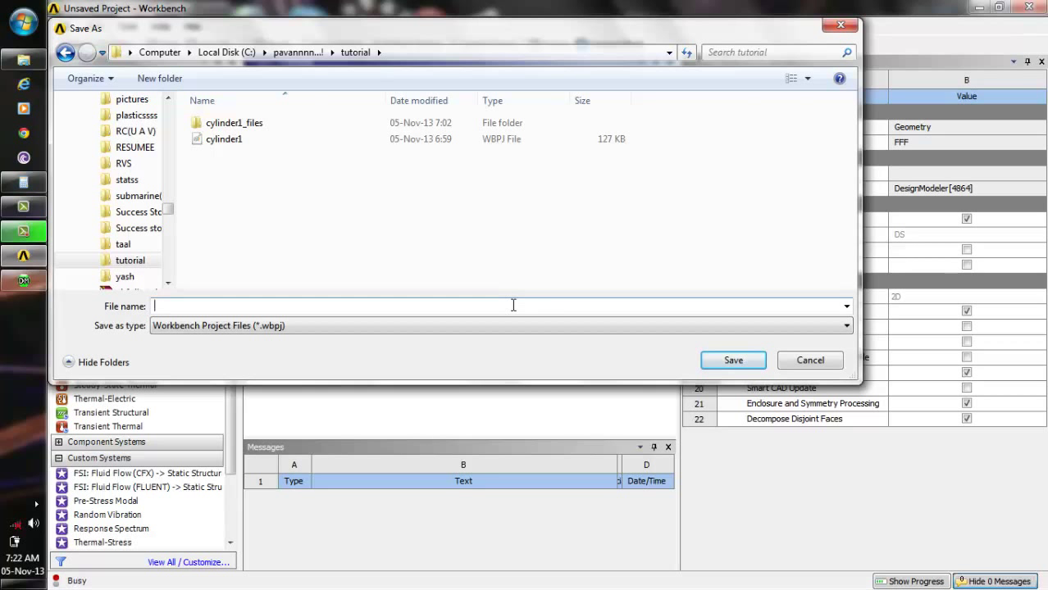
{"action": "type", "text": "cly"}
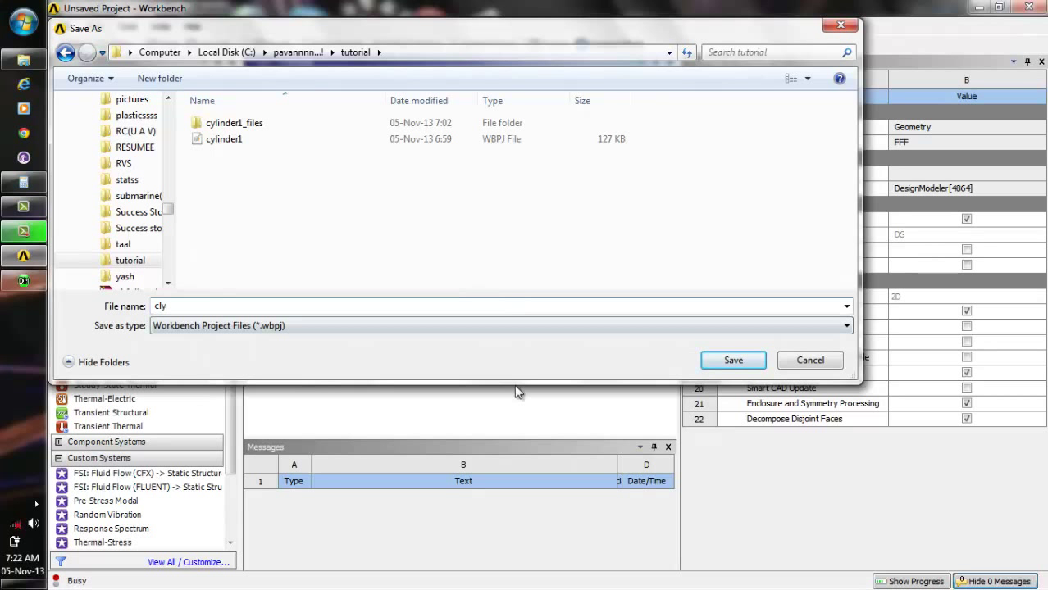
{"action": "left_click", "coordinate": [734, 361]}
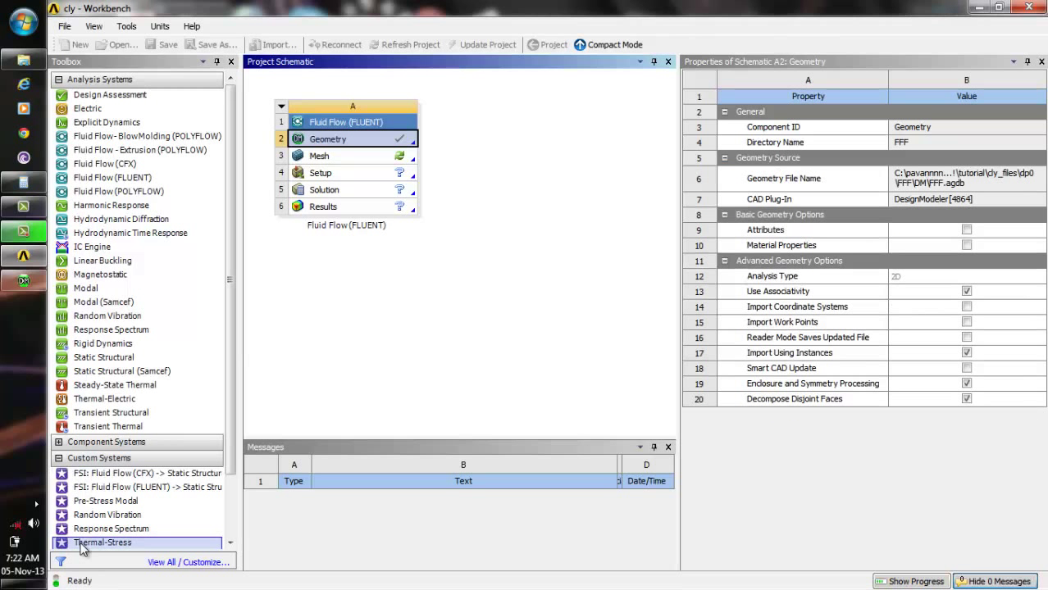
- Open the Mesh component of the Fluid Flow system and create a named selection clyinder-wall from the small circle's edge
{"action": "double_click", "coordinate": [369, 153]}
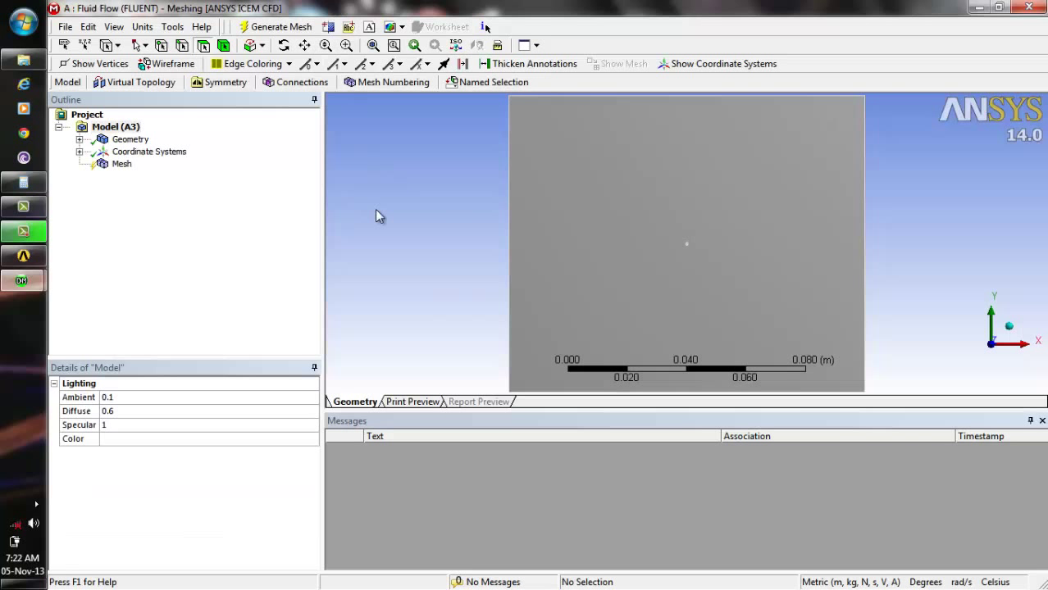
{"action": "left_click", "coordinate": [373, 46]}
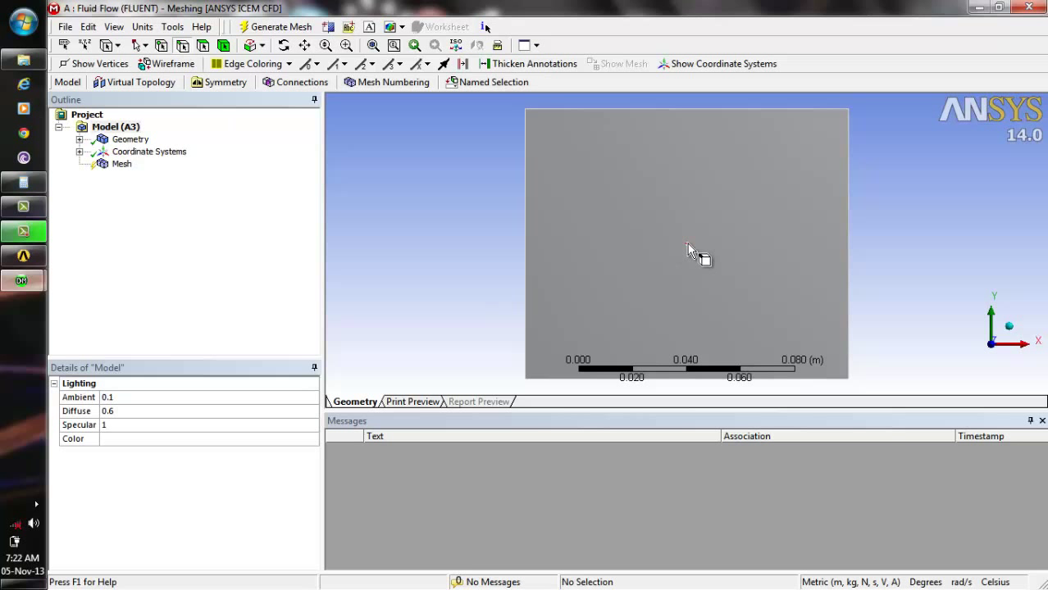
{"action": "left_click", "coordinate": [687, 244]}
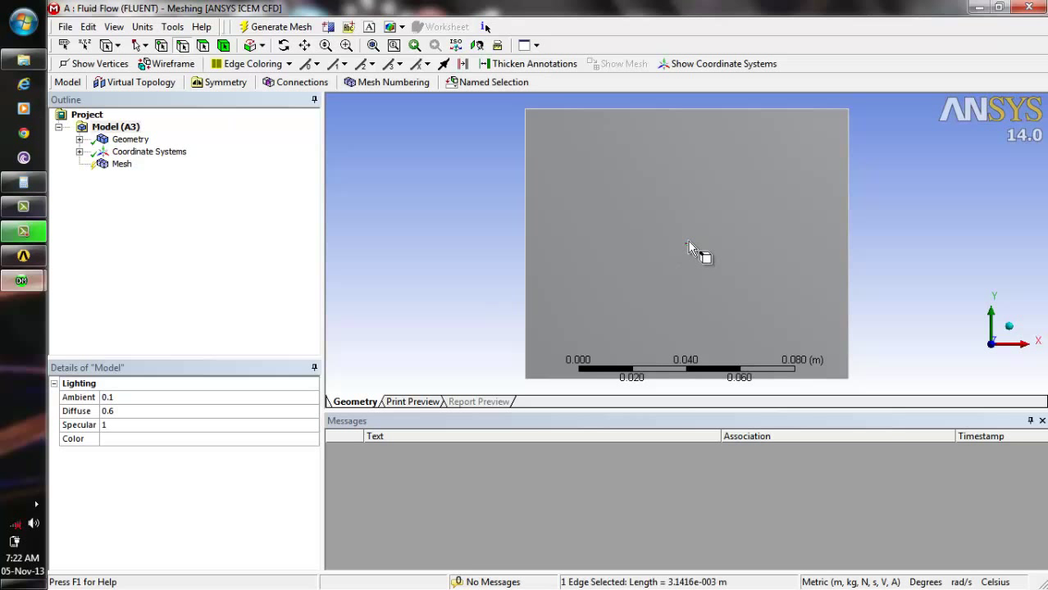
{"action": "right_click", "coordinate": [689, 245]}
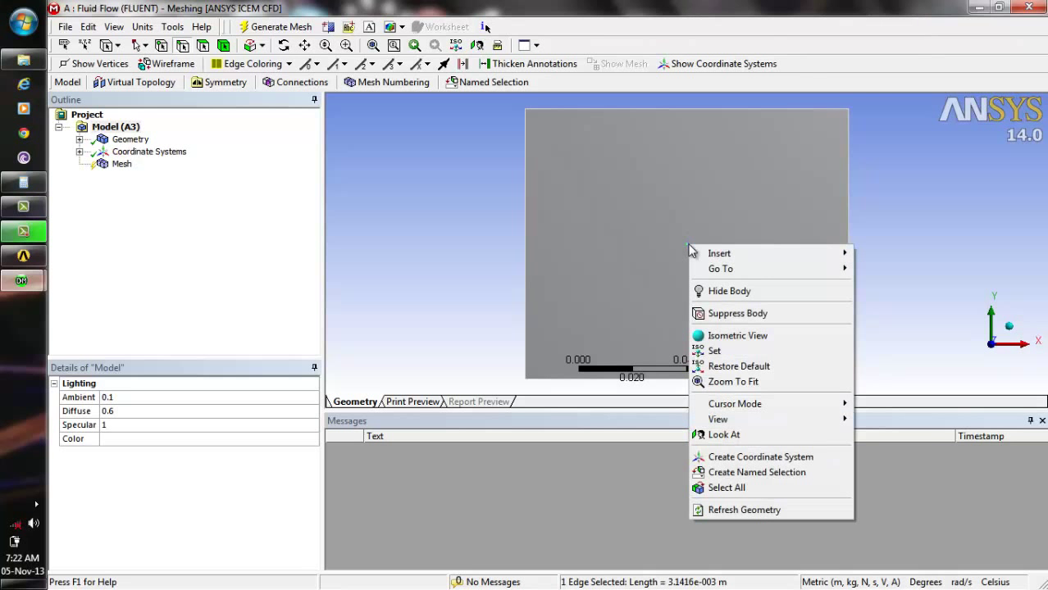
{"action": "left_click", "coordinate": [776, 474]}
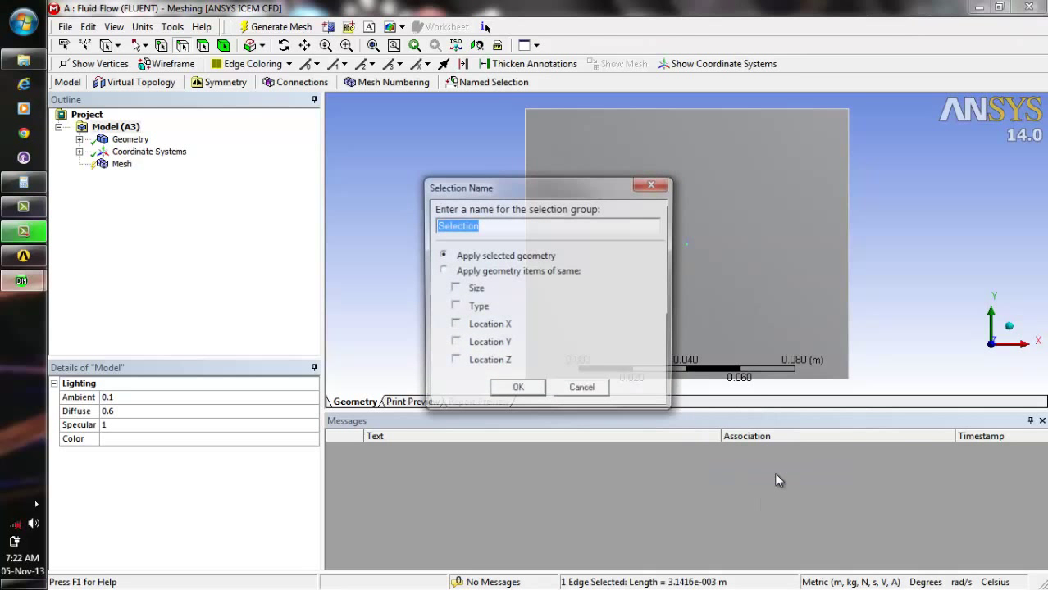
{"action": "key", "text": "BackSpace"}
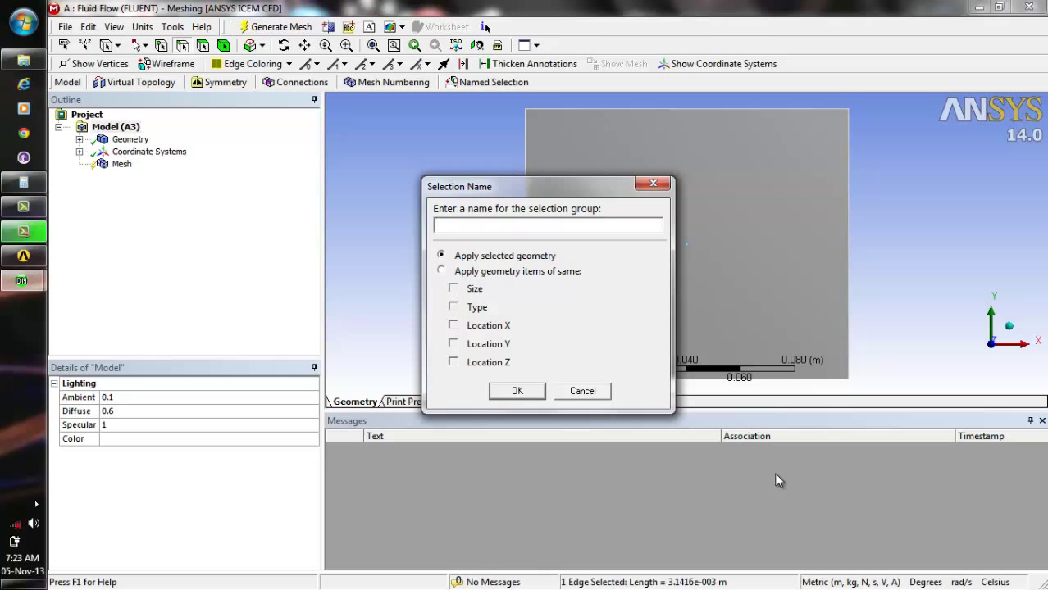
{"action": "type", "text": "clyinder-wall"}
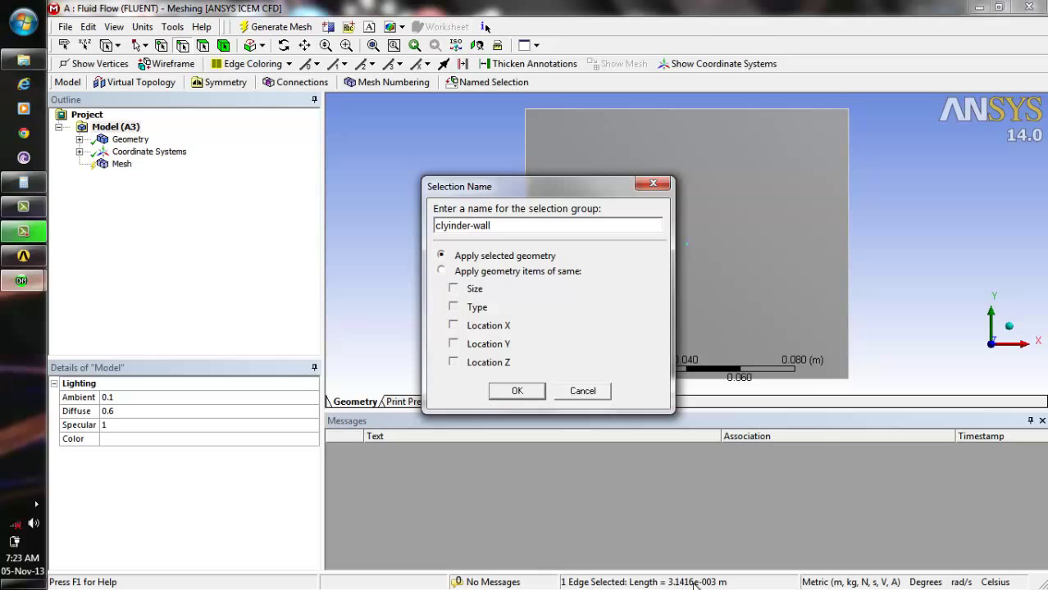
{"action": "left_click", "coordinate": [534, 391]}
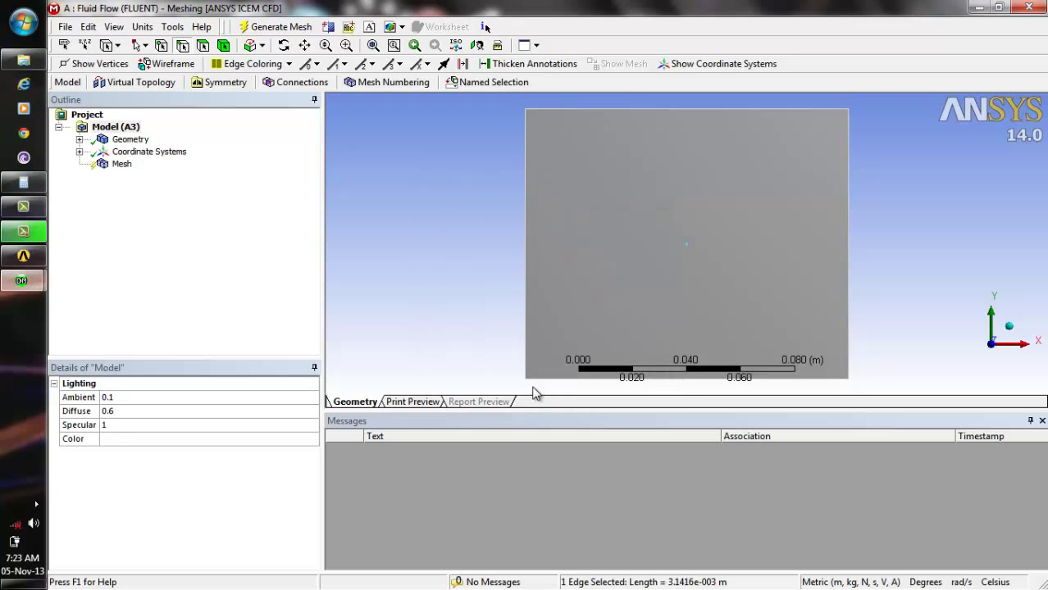
- Create a named selection wall from the upper and lower edges of the rectangular domain
{"action": "left_click", "coordinate": [570, 110]}
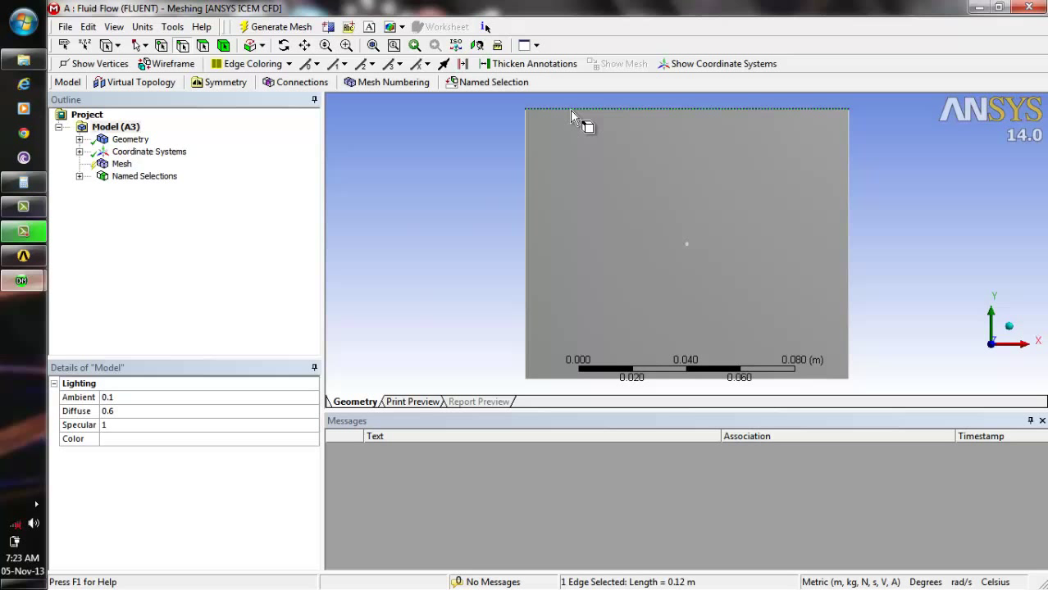
{"action": "left_click", "coordinate": [576, 380], "text": "ctrl"}
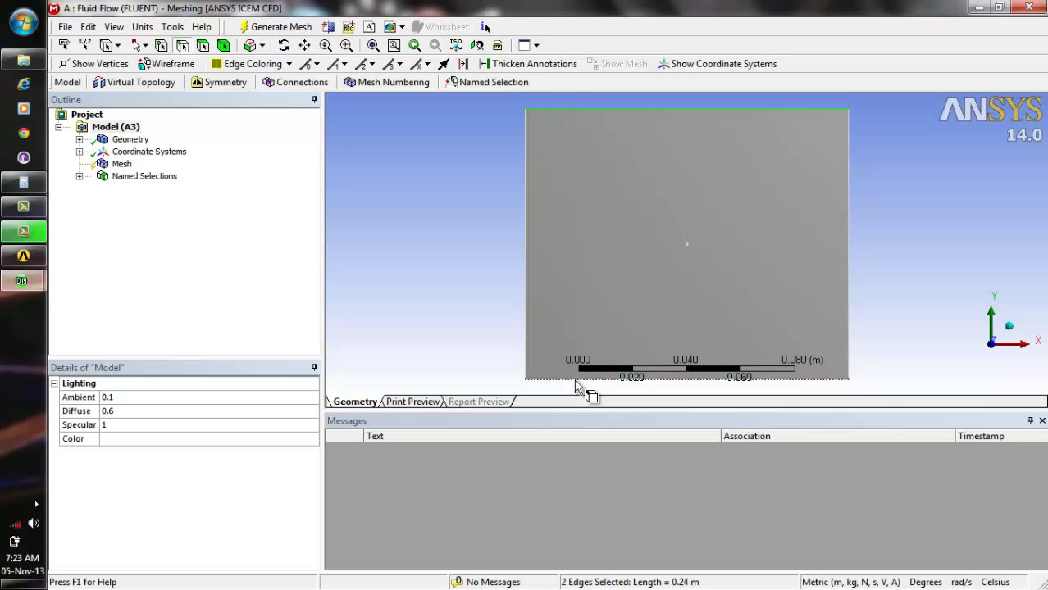
{"action": "right_click", "coordinate": [624, 113]}
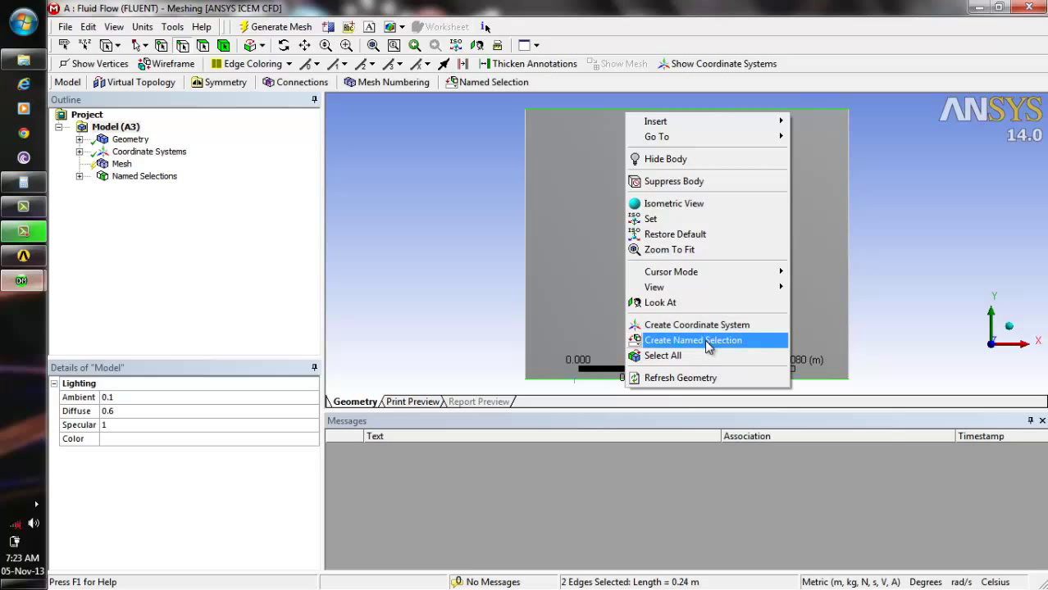
{"action": "left_click", "coordinate": [705, 342]}
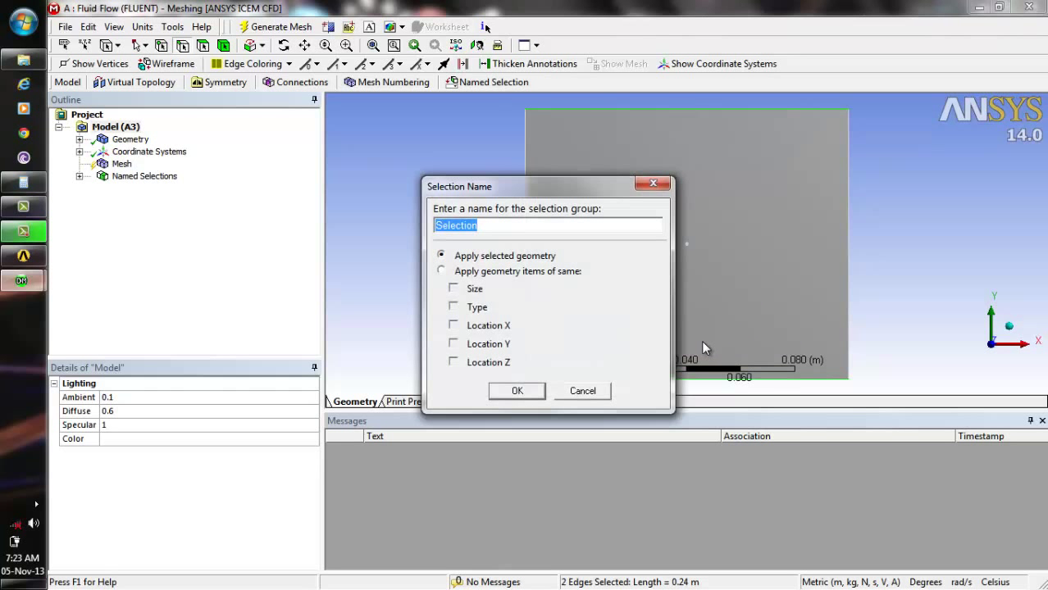
{"action": "key", "text": "BackSpace"}
{"action": "type", "text": "wall"}
{"action": "left_click", "coordinate": [520, 391]}
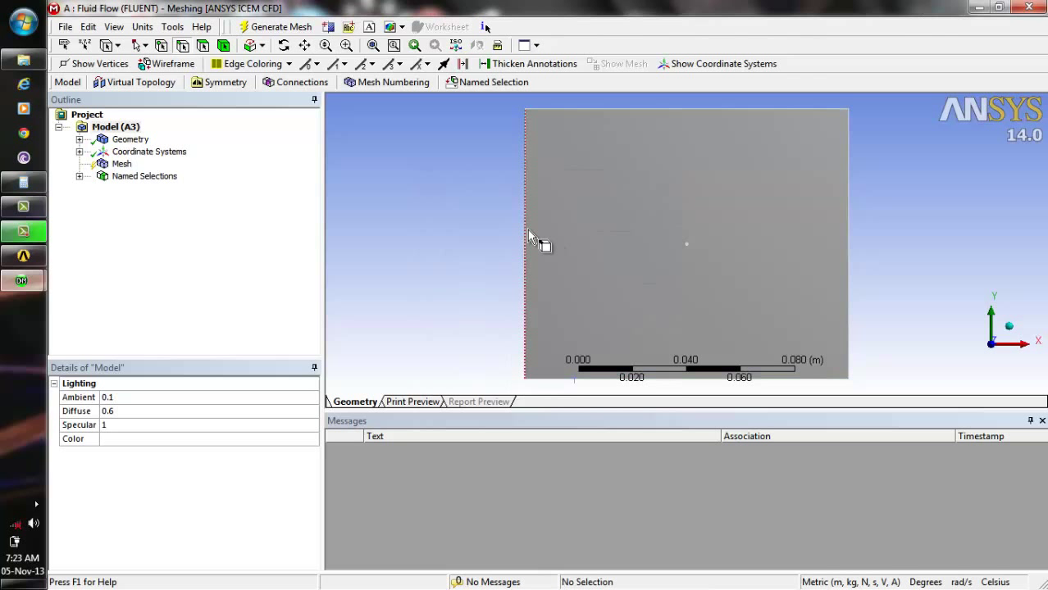
- Create a named selection inlet from the left vertical edge of the rectangular domain
{"action": "left_click", "coordinate": [529, 232]}
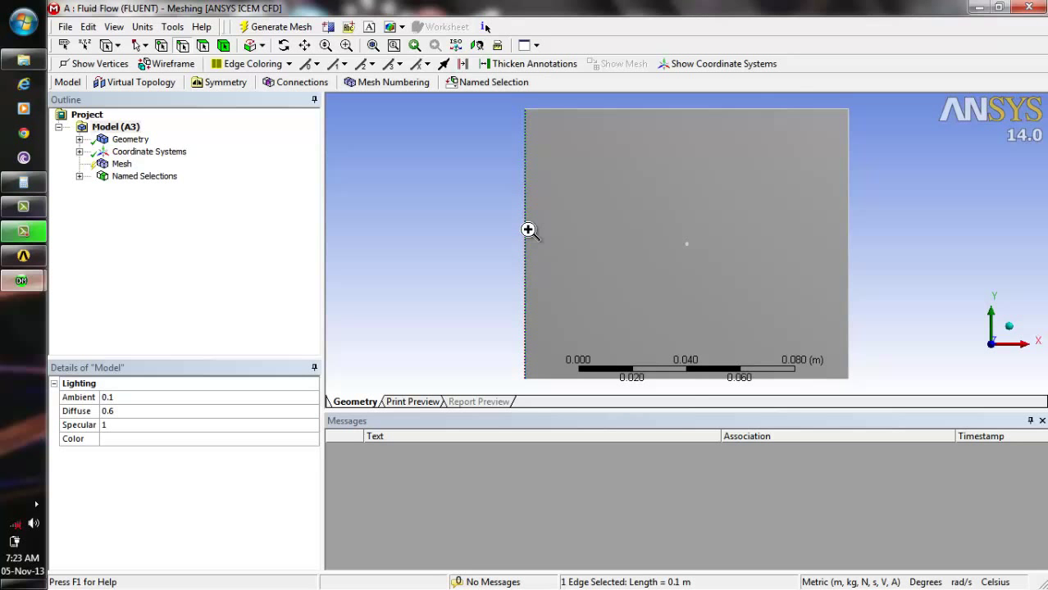
{"action": "right_click", "coordinate": [529, 232]}
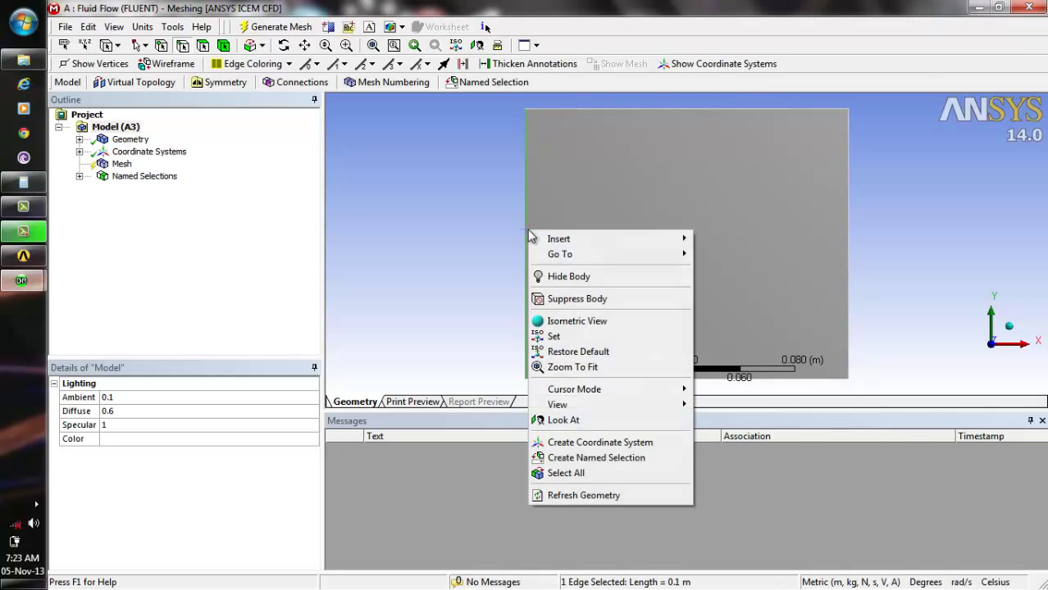
{"action": "left_click", "coordinate": [596, 458]}
{"action": "key", "text": "BackSpace"}
{"action": "type", "text": "in"}
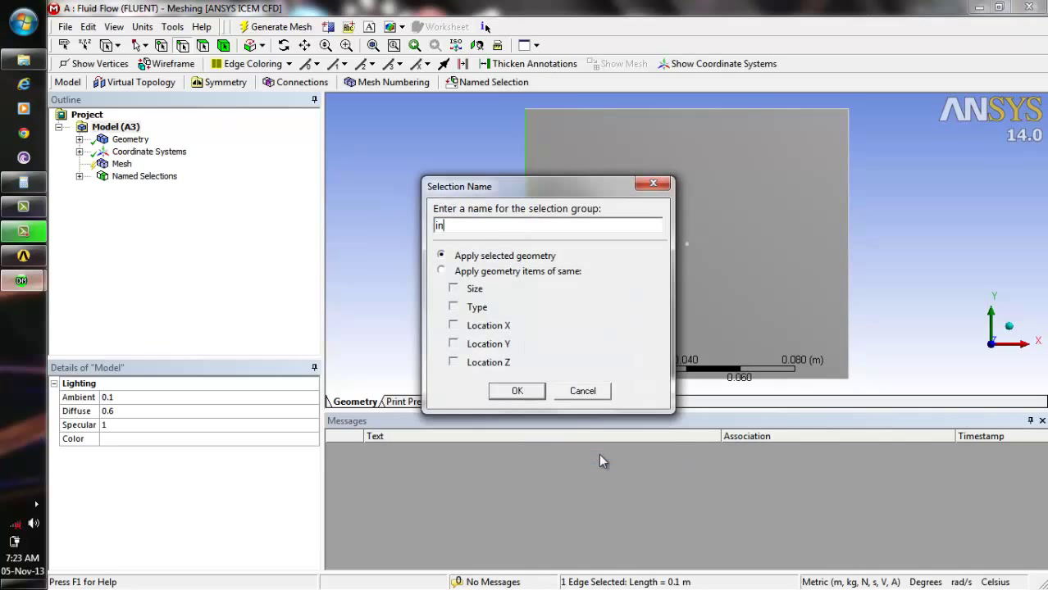
{"action": "type", "text": "let"}
{"action": "left_click", "coordinate": [515, 391]}
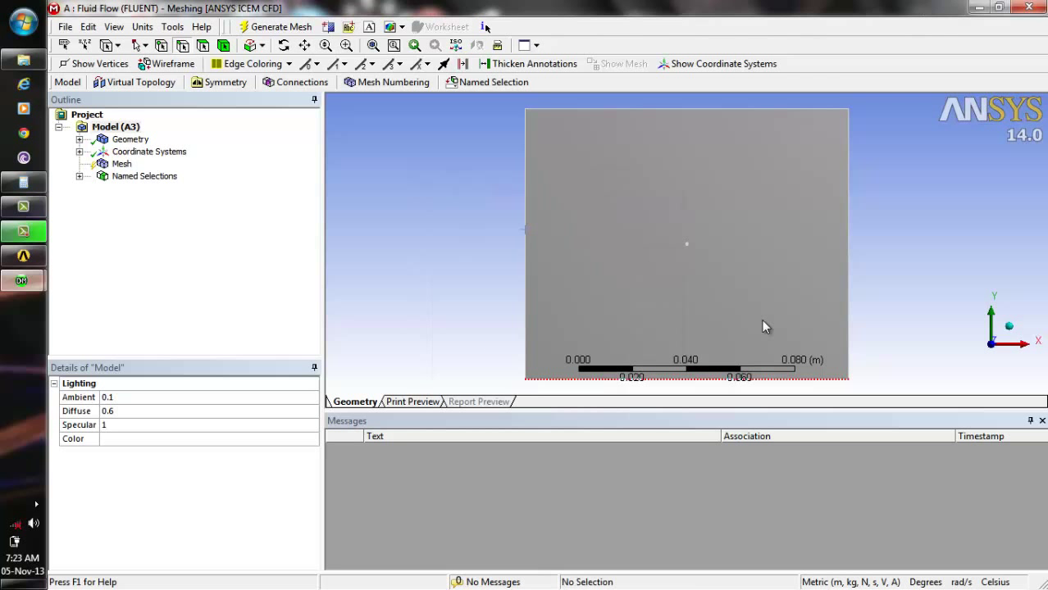
- Create a named selection outlet from the right vertical edge of the rectangular domain
{"action": "left_click", "coordinate": [849, 269]}
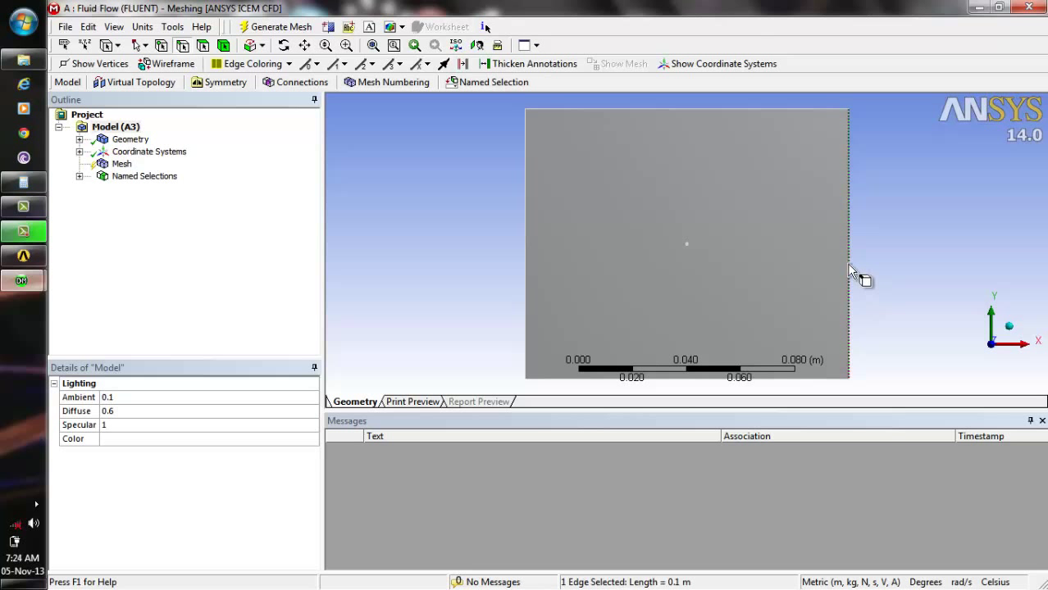
{"action": "right_click", "coordinate": [849, 265]}
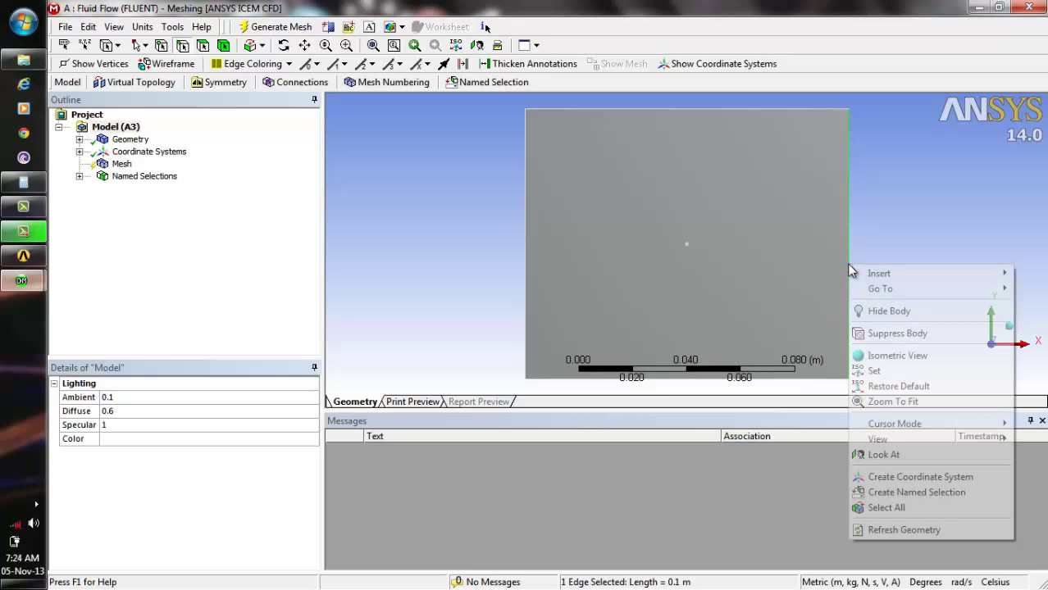
{"action": "left_click", "coordinate": [924, 493]}
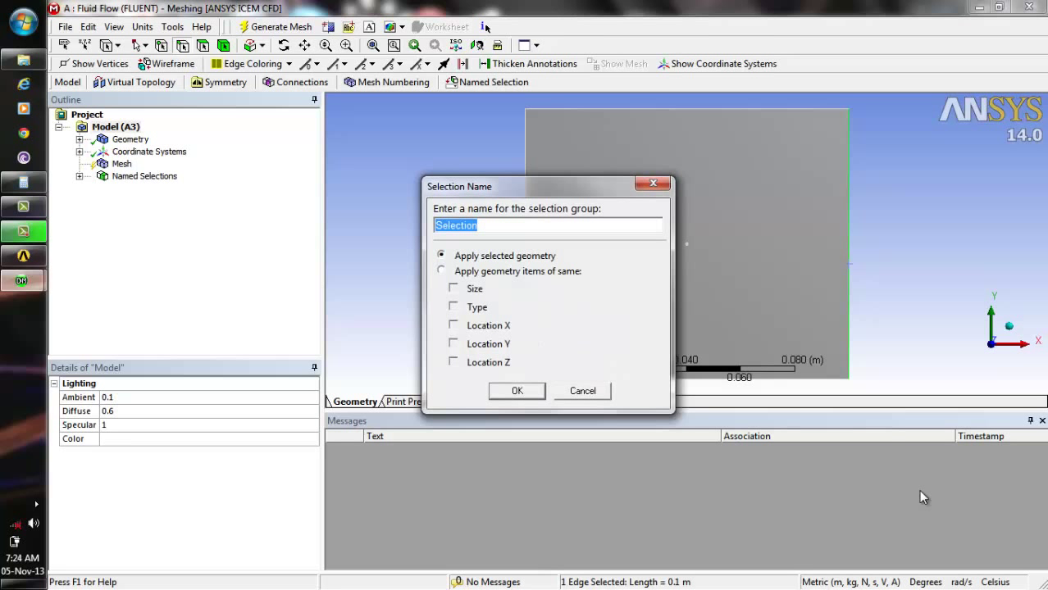
{"action": "key", "text": "BackSpace"}
{"action": "type", "text": "outlet"}
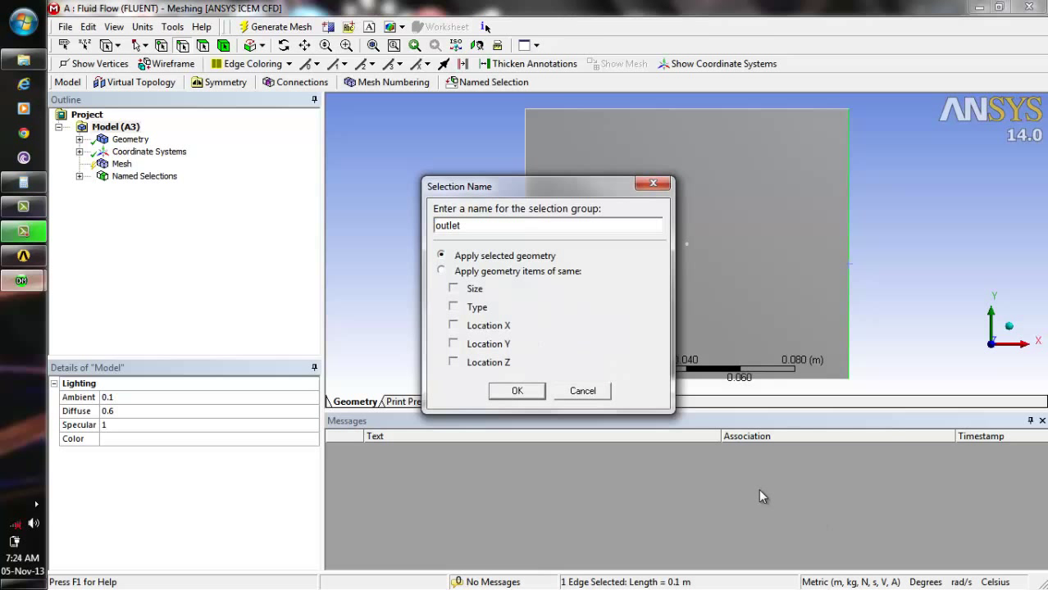
{"action": "left_click", "coordinate": [518, 391]}
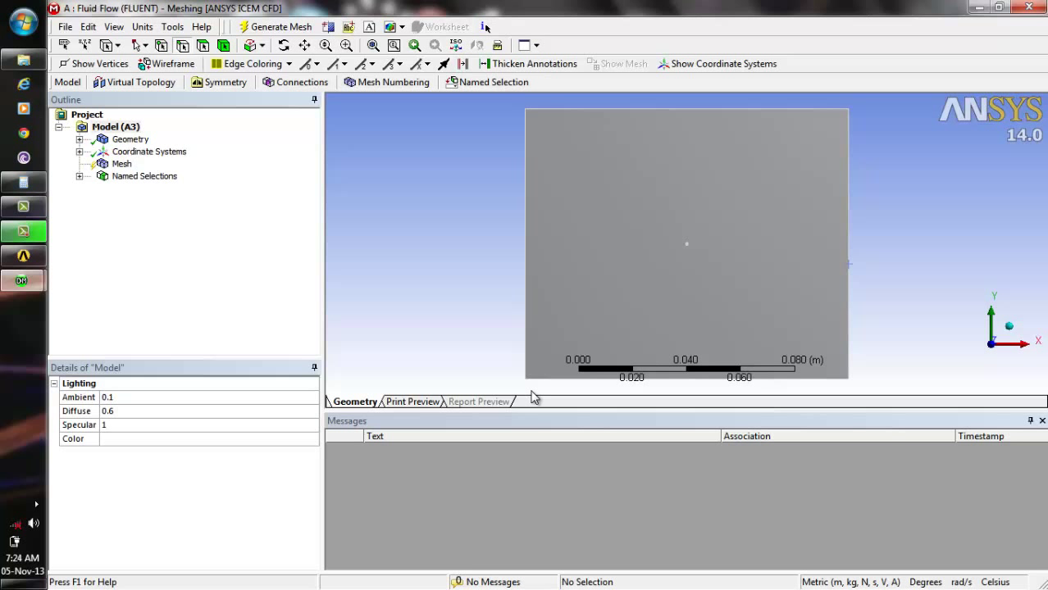
- Generate the mesh for the flow domain with the default CFD and Fluent settings
{"action": "left_click", "coordinate": [123, 165]}
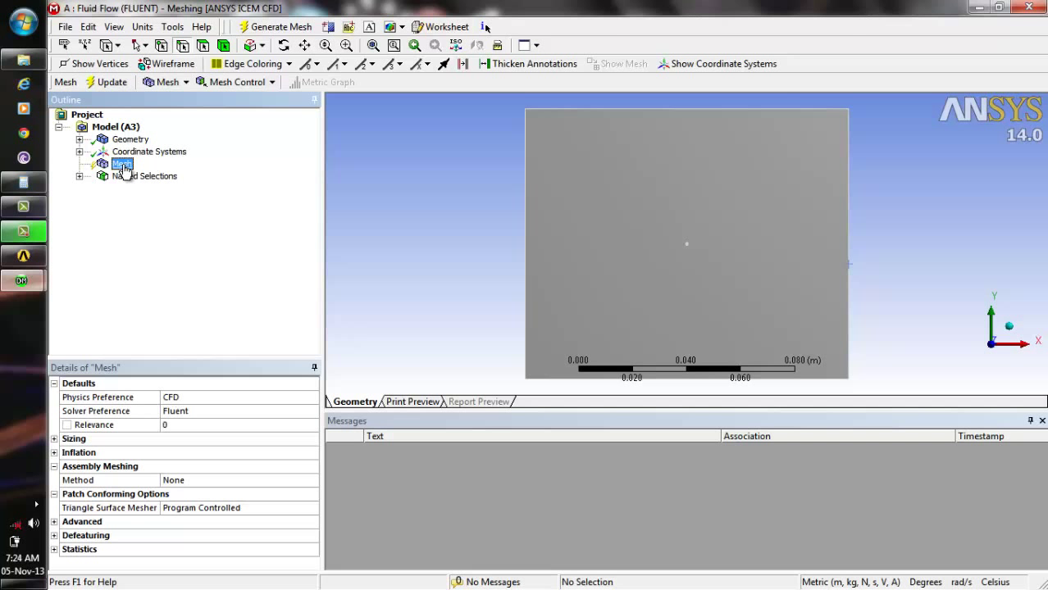
{"action": "left_click", "coordinate": [283, 27]}
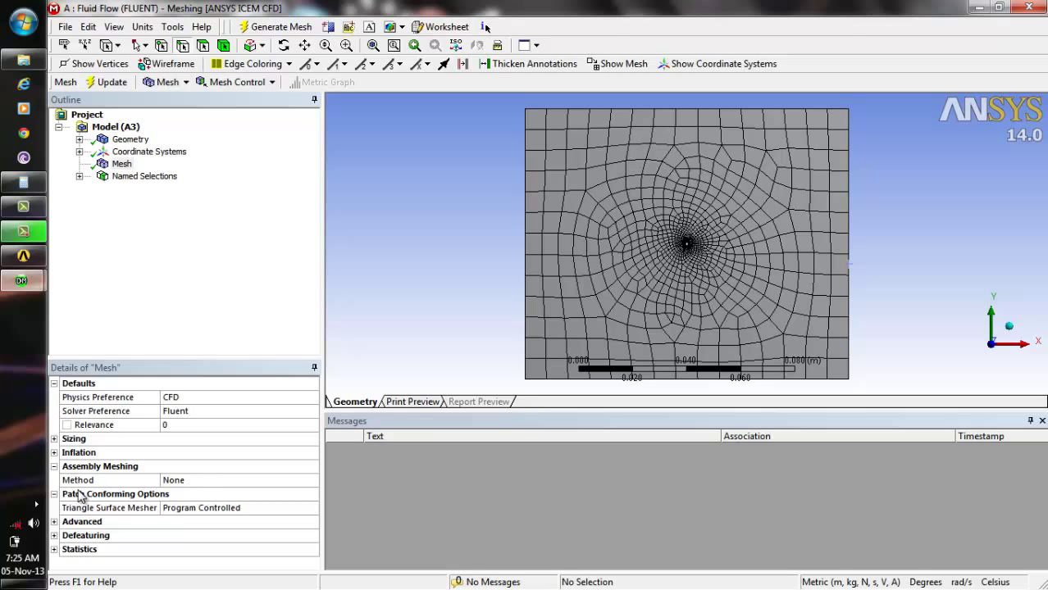
- Examine the mesh's sizing, inflation, advanced and defeaturing settings and its node and element statistics
{"action": "left_click", "coordinate": [55, 440]}
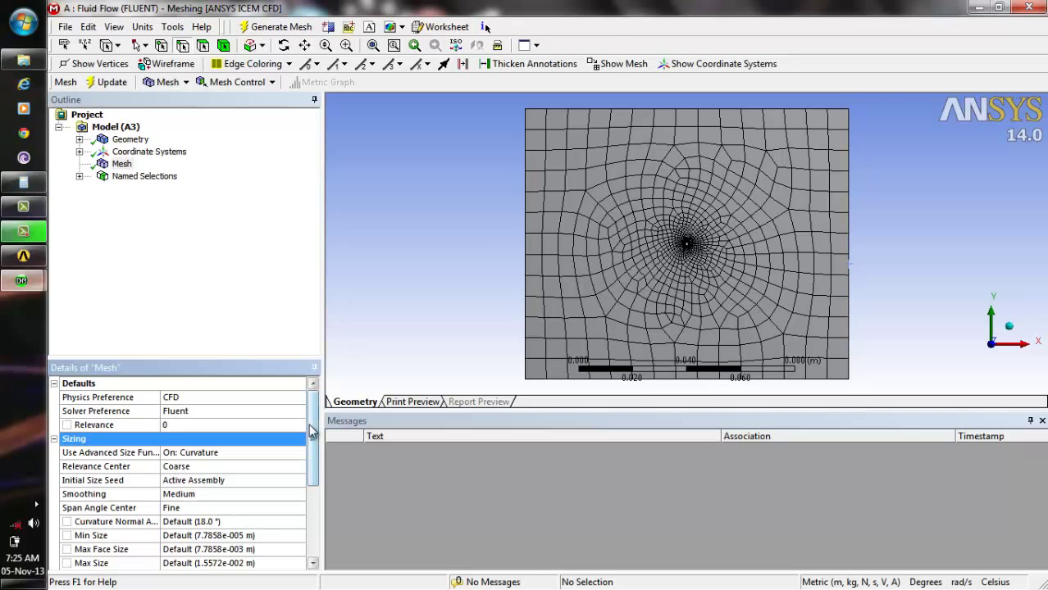
{"action": "left_click_drag", "start_coordinate": [312, 432], "coordinate": [327, 534]}
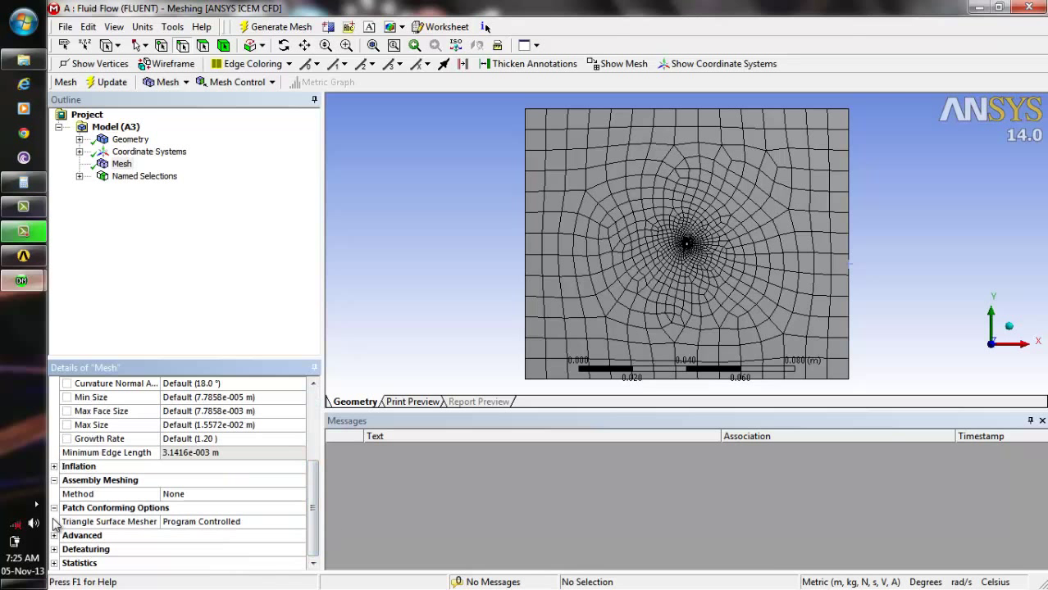
{"action": "left_click", "coordinate": [55, 481]}
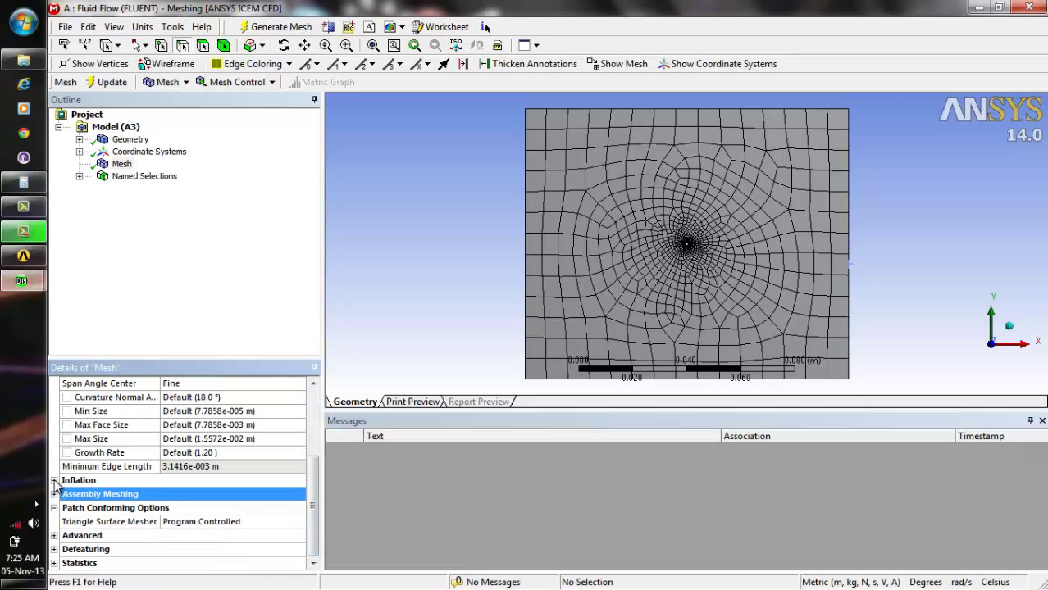
{"action": "left_click", "coordinate": [54, 480]}
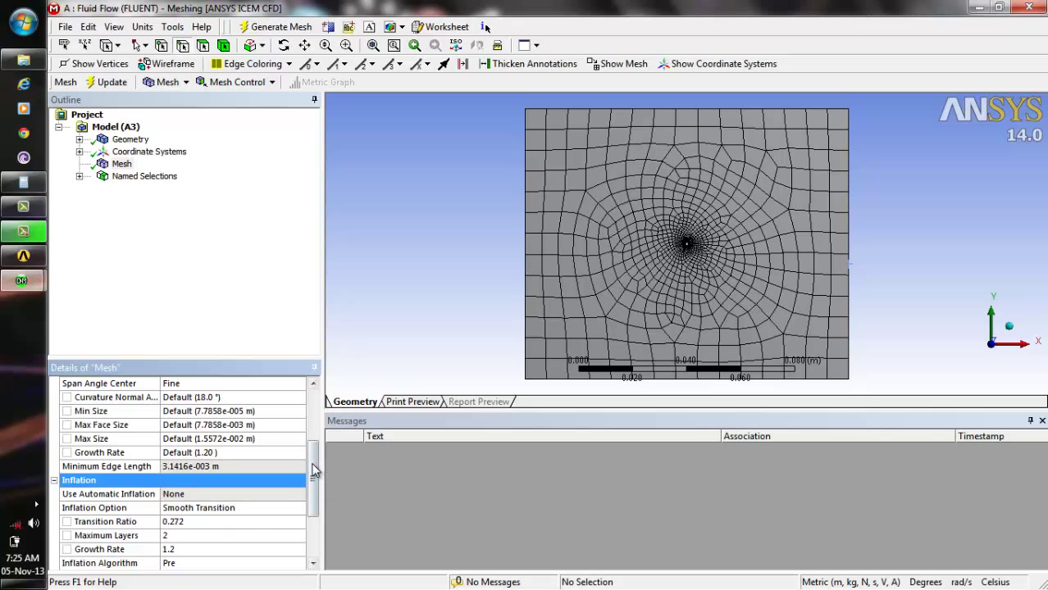
{"action": "left_click_drag", "start_coordinate": [313, 472], "coordinate": [323, 556]}
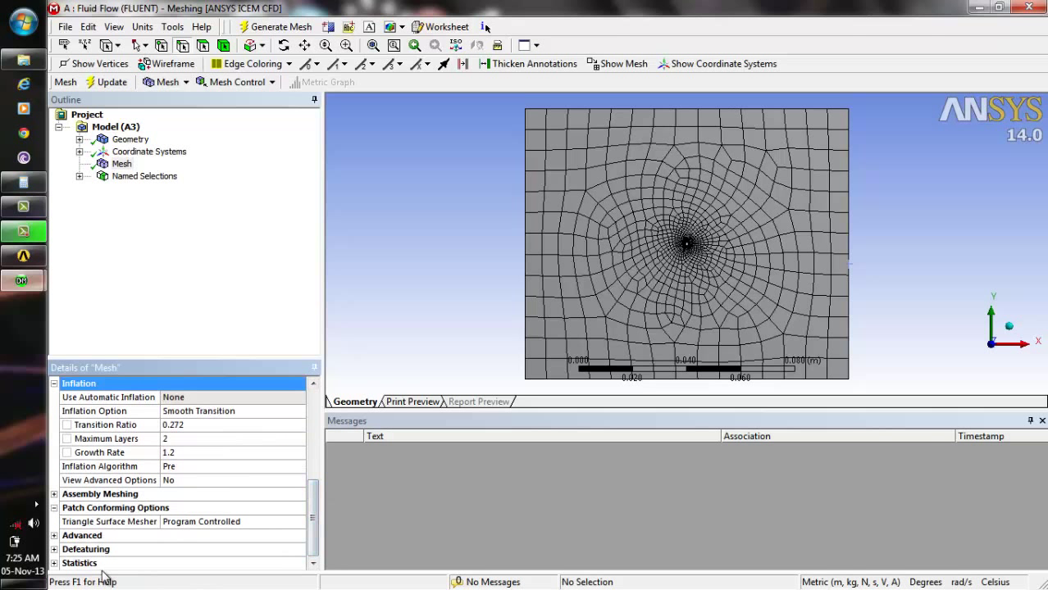
{"action": "left_click", "coordinate": [54, 550]}
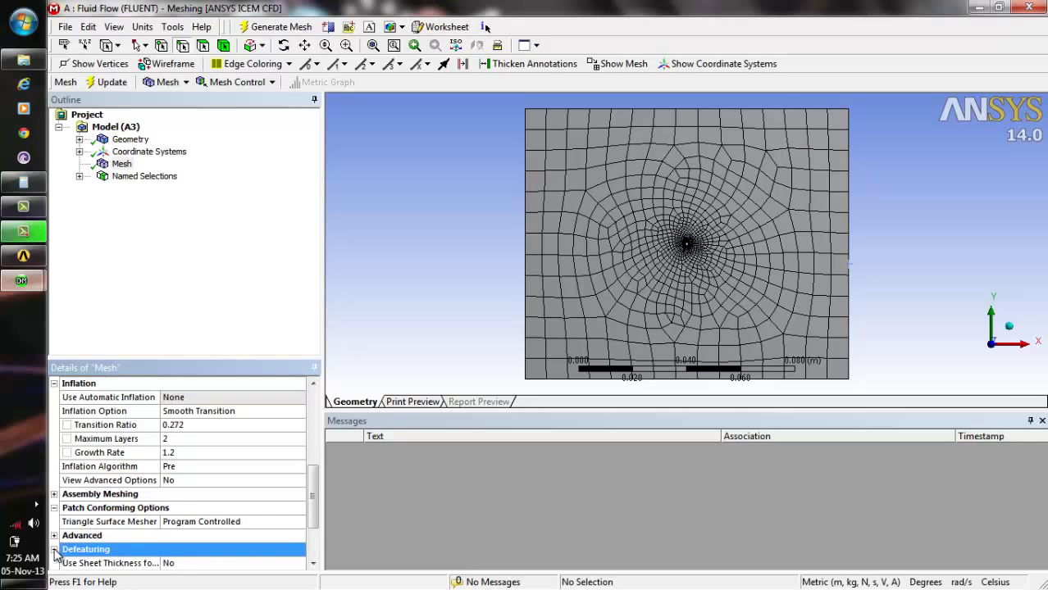
{"action": "left_click", "coordinate": [54, 535]}
{"action": "left_click_drag", "start_coordinate": [317, 503], "coordinate": [320, 534]}
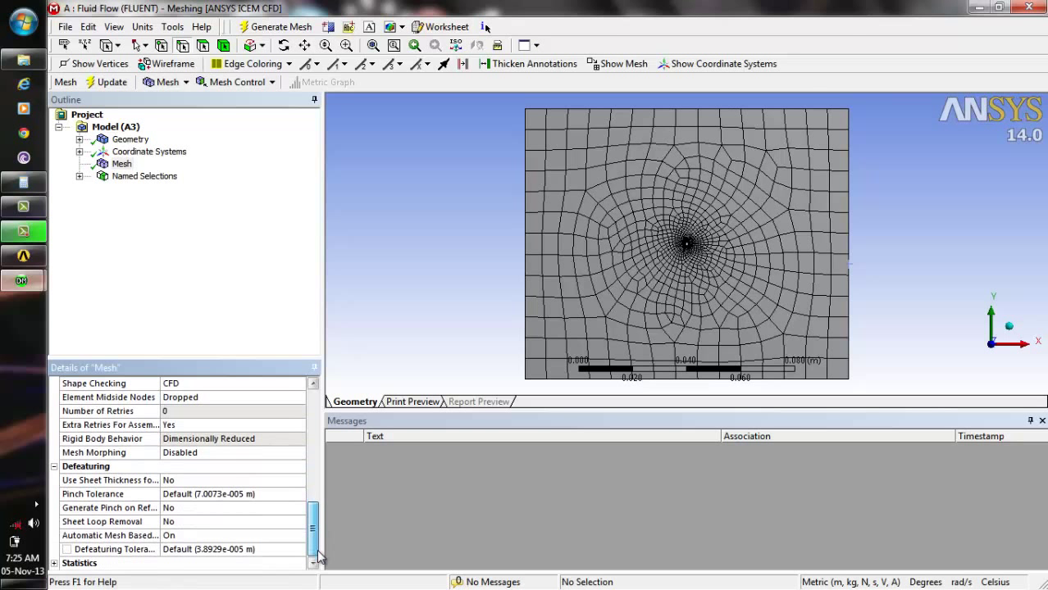
{"action": "left_click", "coordinate": [53, 566]}
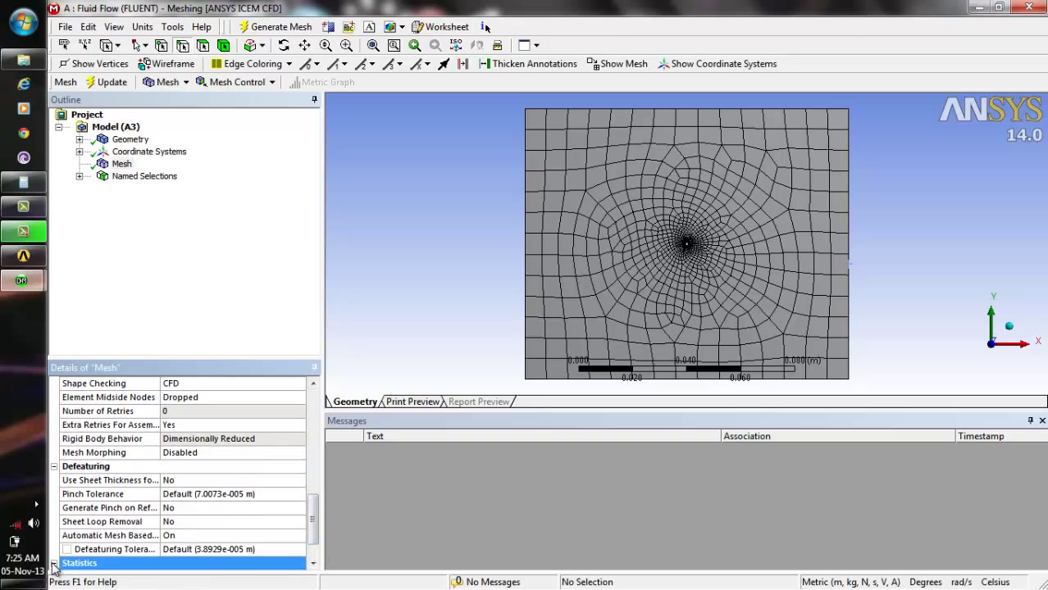
{"action": "scroll", "coordinate": [317, 537], "scroll_direction": "down", "scroll_amount": 3}
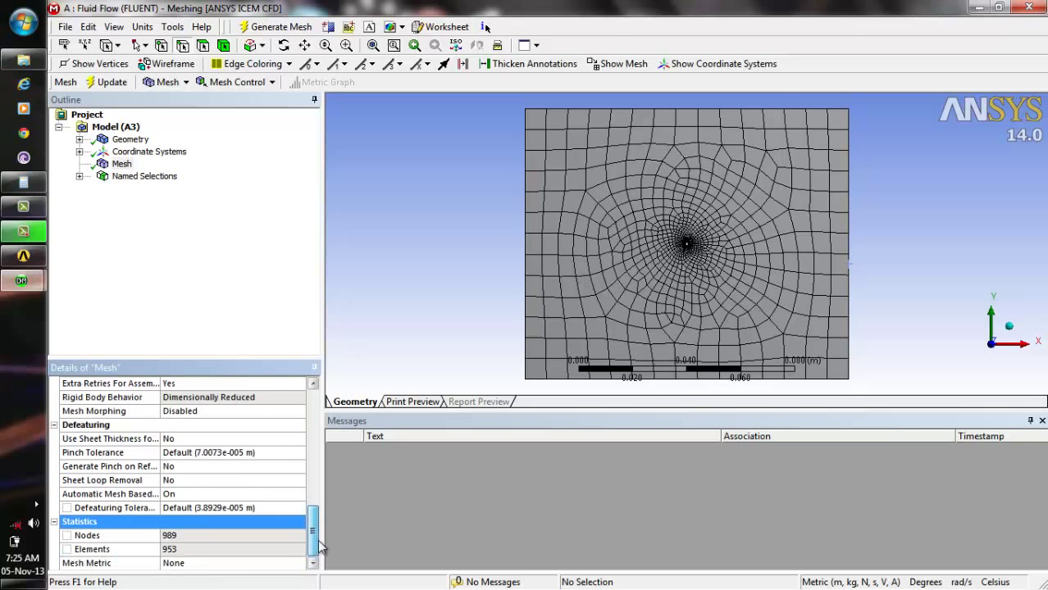
{"action": "left_click_drag", "start_coordinate": [318, 548], "coordinate": [318, 402]}
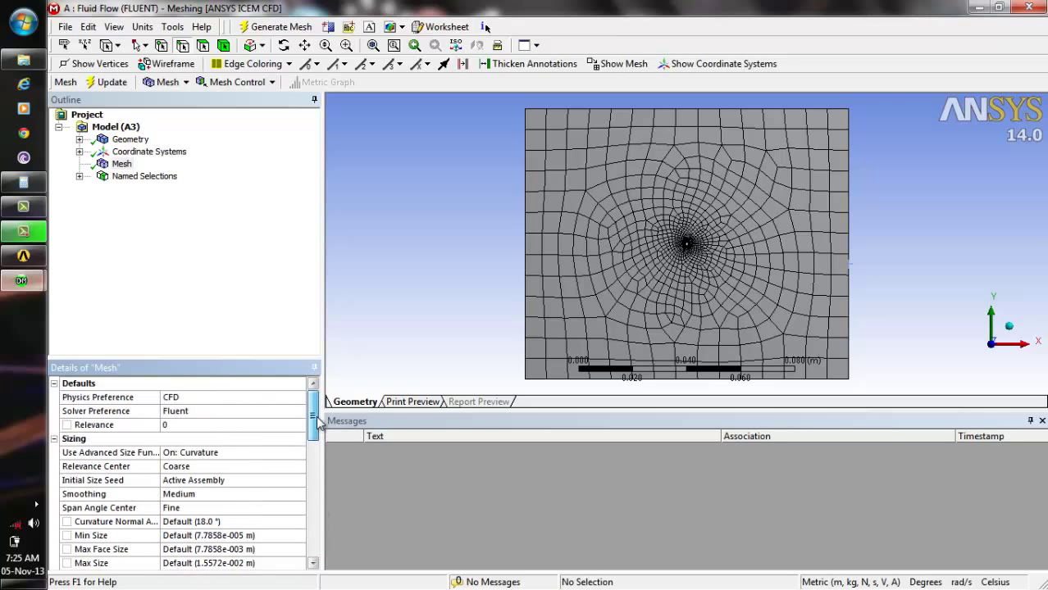
- Insert a mesh method control and scope it to the rectangular domain body
{"action": "left_click", "coordinate": [125, 164]}
{"action": "right_click", "coordinate": [128, 167]}
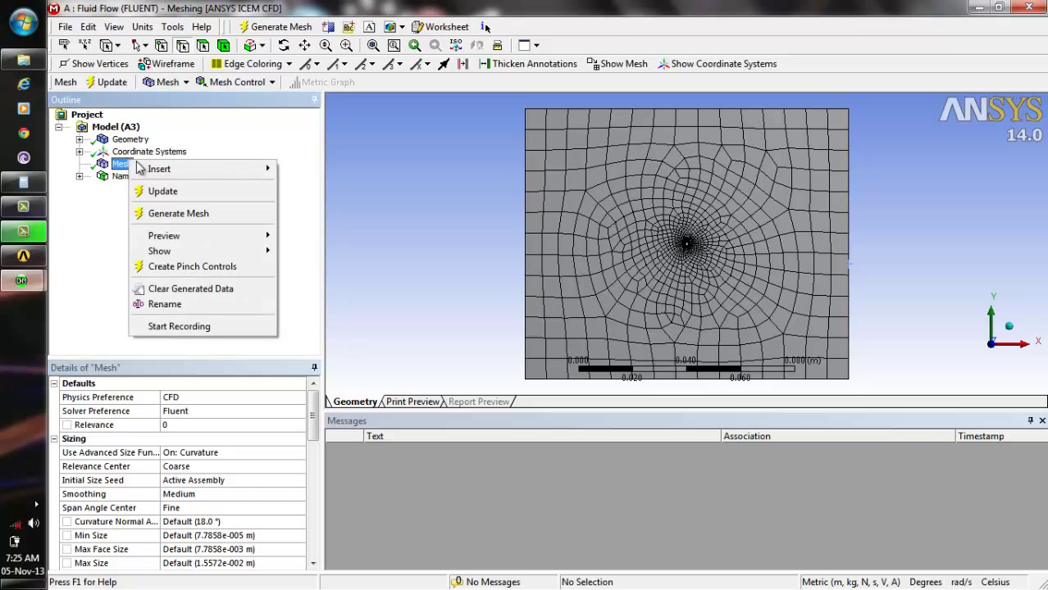
{"action": "mouse_move", "coordinate": [184, 169]}
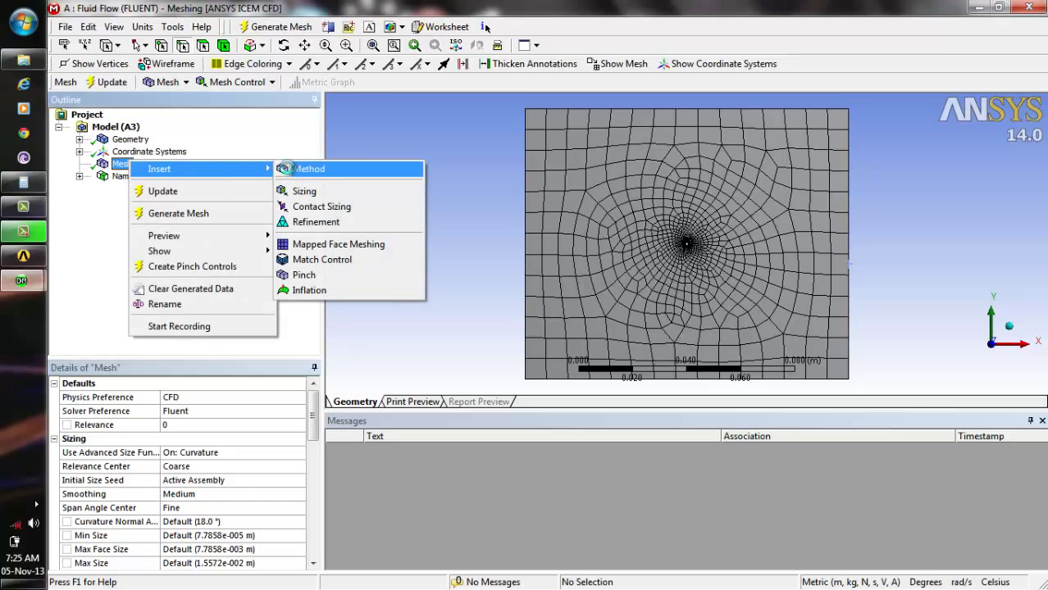
{"action": "left_click", "coordinate": [310, 169]}
{"action": "left_click", "coordinate": [715, 188]}
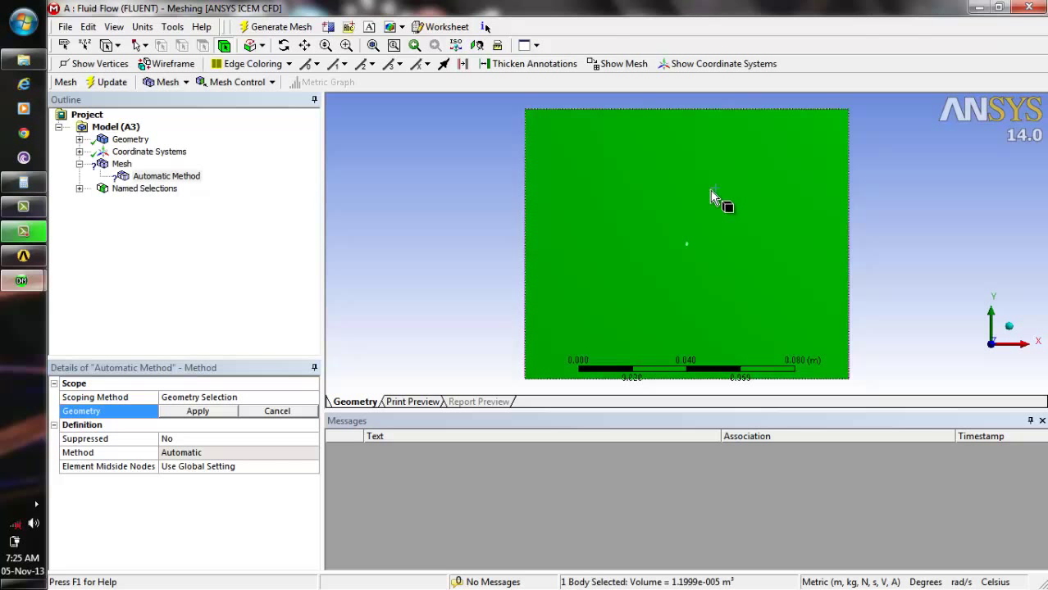
{"action": "left_click", "coordinate": [270, 451]}
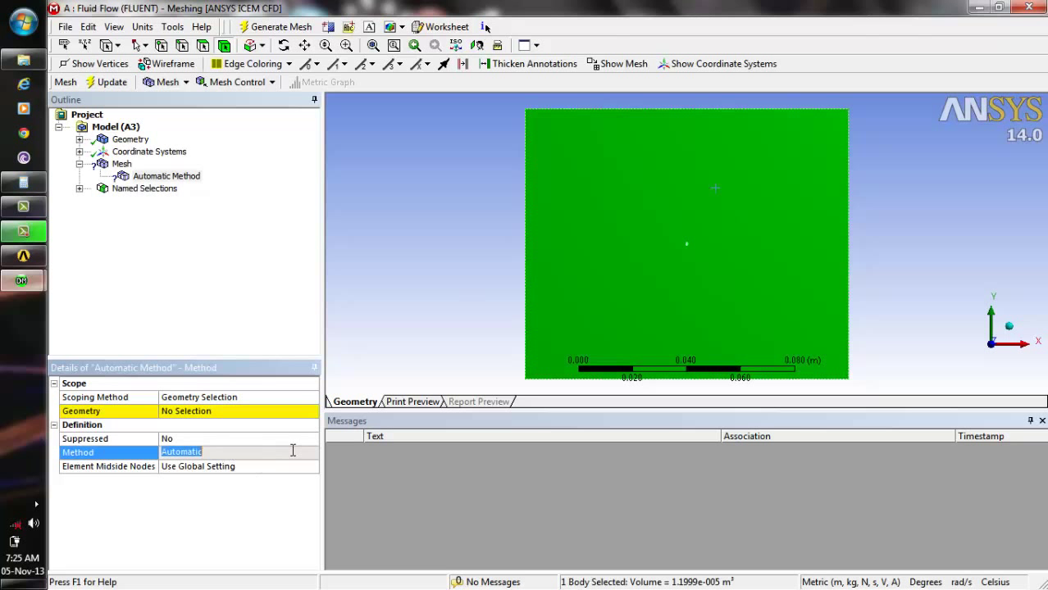
{"action": "left_click", "coordinate": [252, 418]}
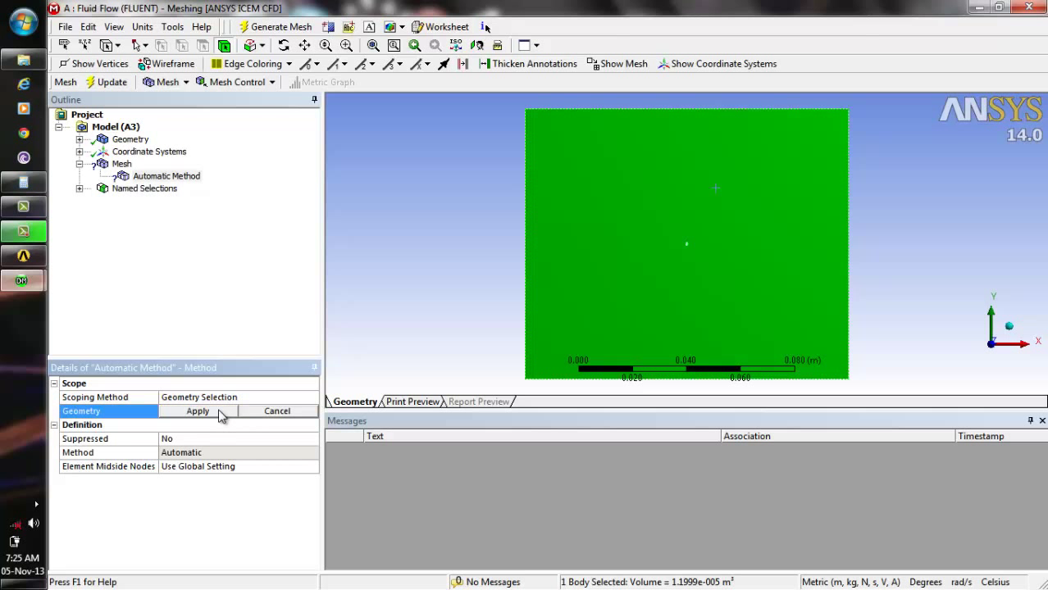
{"action": "left_click", "coordinate": [228, 413]}
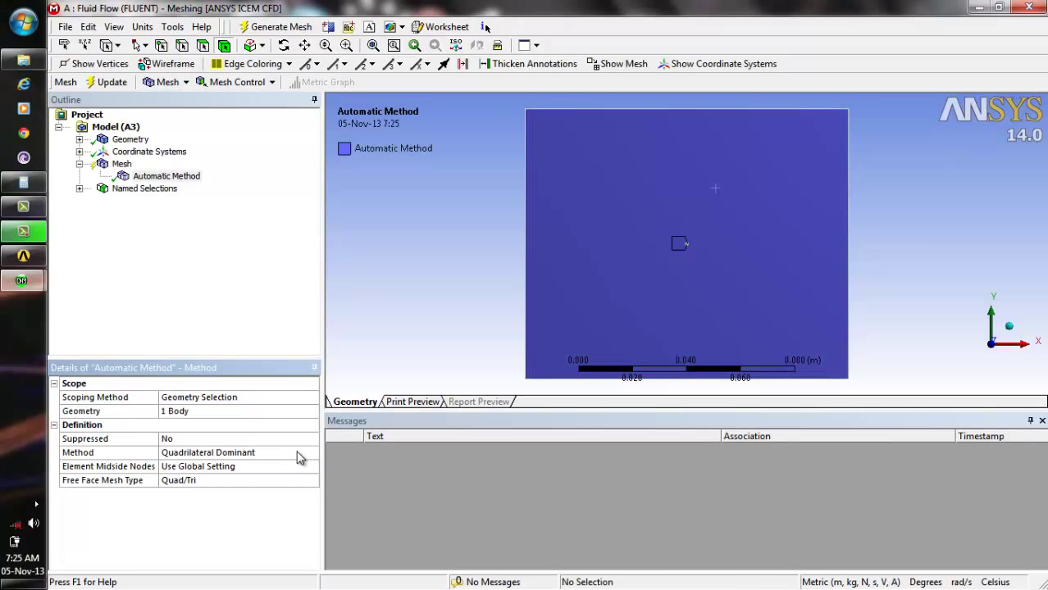
- Set the mesh method to Triangles and update the mesh
{"action": "left_click", "coordinate": [300, 456]}
{"action": "left_click", "coordinate": [312, 456]}
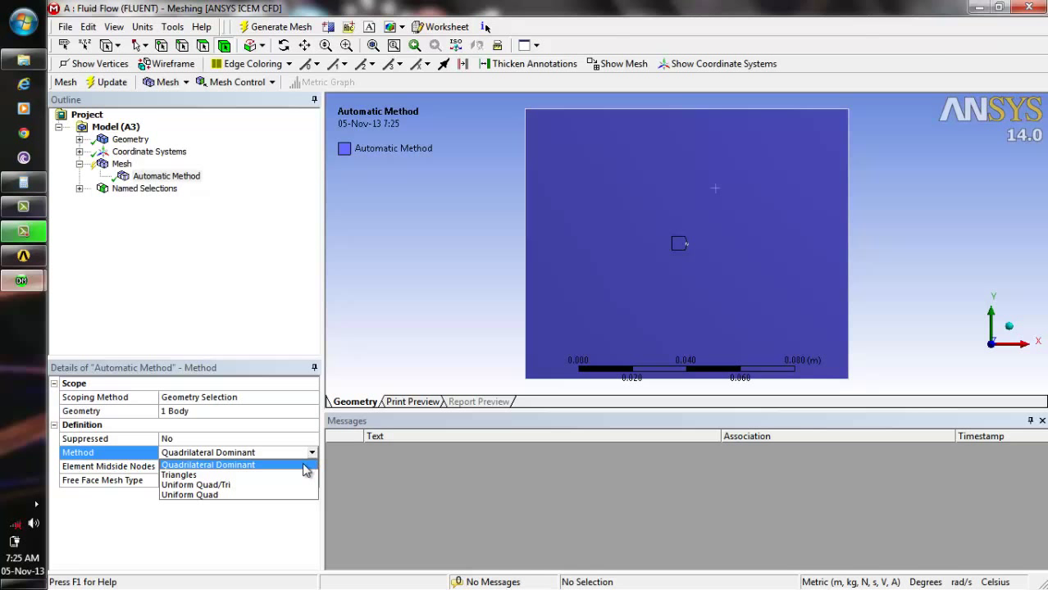
{"action": "left_click", "coordinate": [303, 475]}
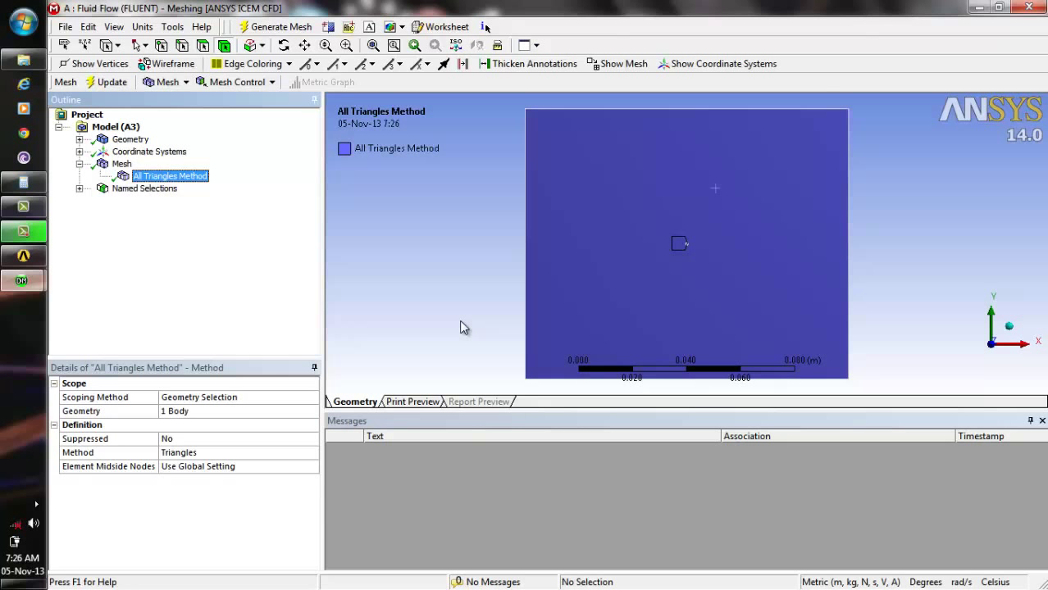
{"action": "left_click", "coordinate": [122, 164]}
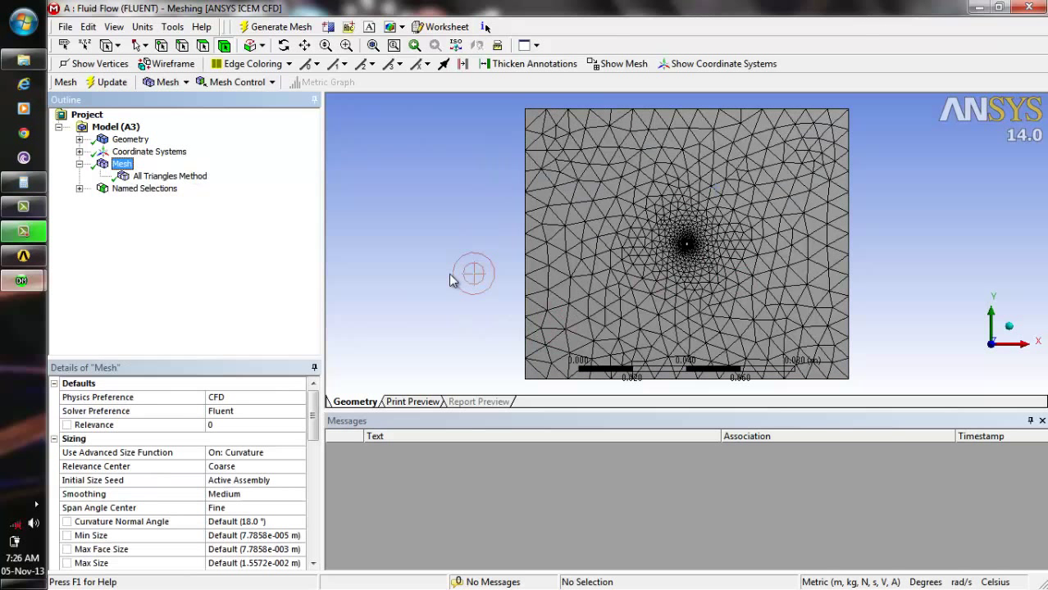
- Set the mesh's relevance center to Medium
{"action": "left_click", "coordinate": [289, 467]}
{"action": "left_click", "coordinate": [299, 467]}
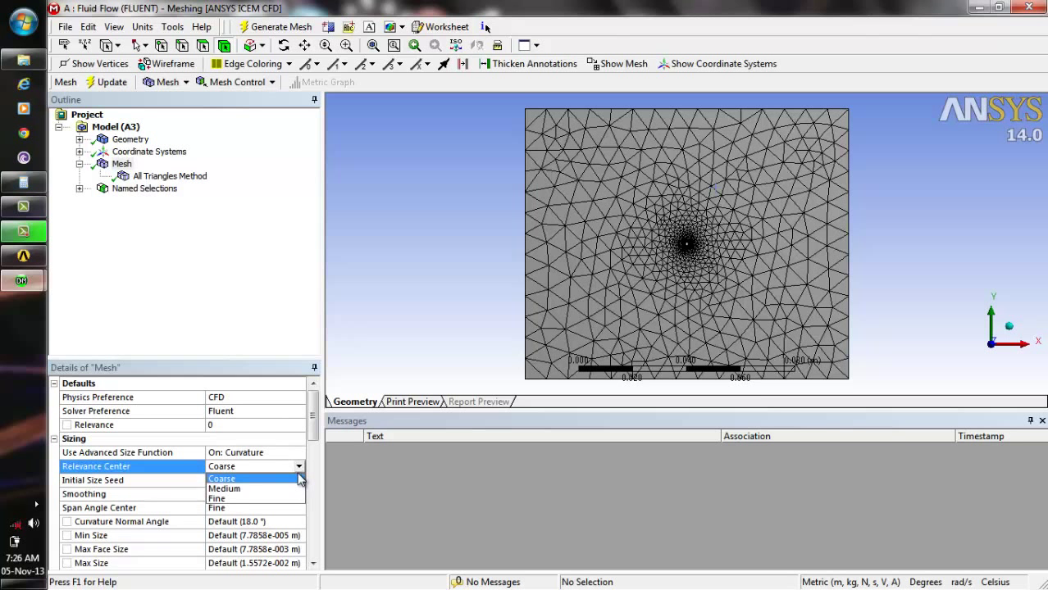
{"action": "left_click", "coordinate": [224, 489]}
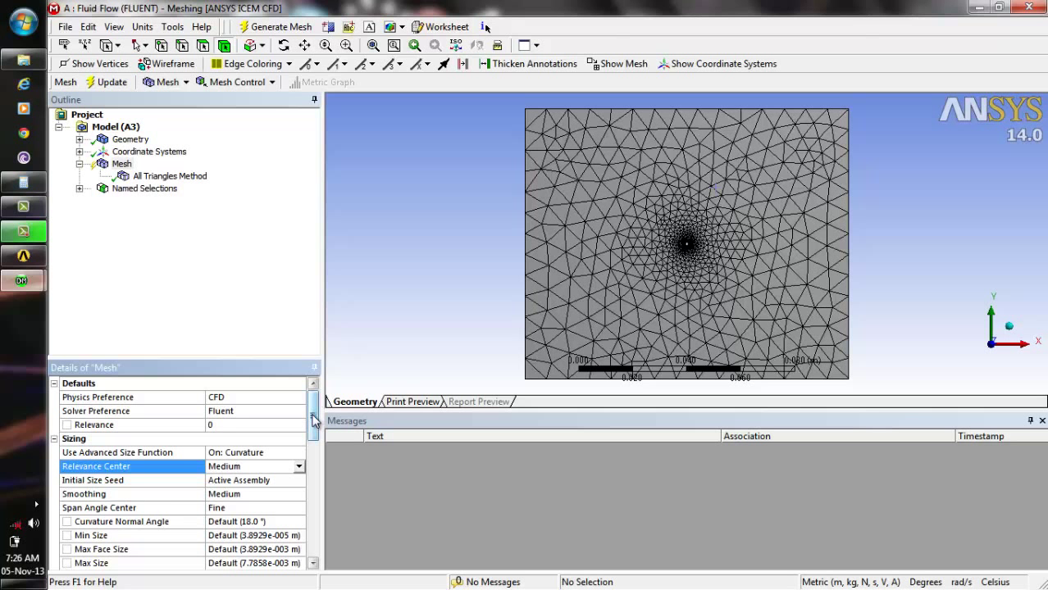
- Set the mesh smoothing to High
{"action": "left_click_drag", "start_coordinate": [315, 419], "coordinate": [317, 438]}
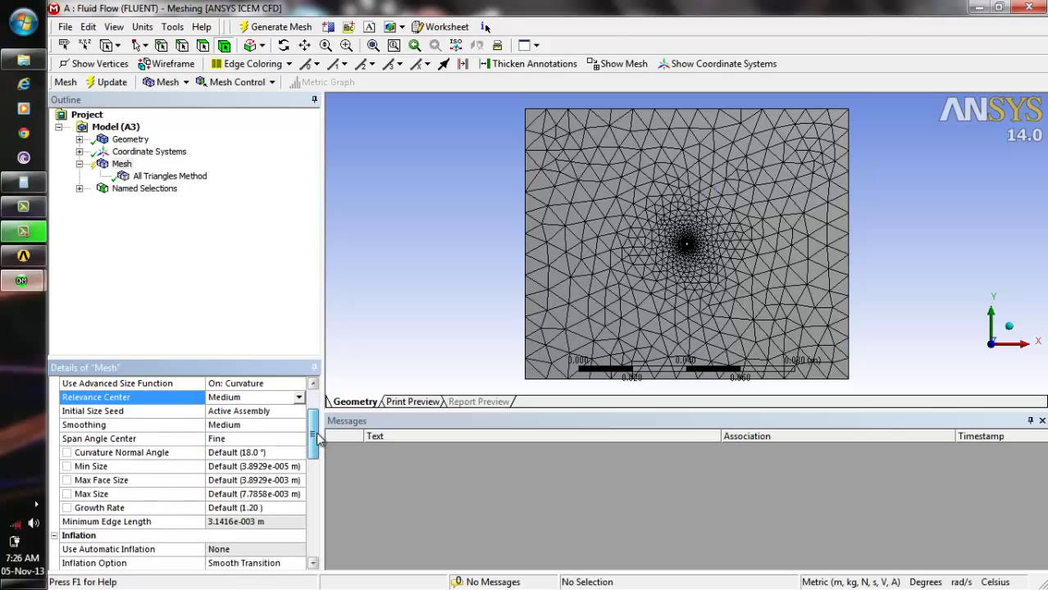
{"action": "left_click", "coordinate": [276, 426]}
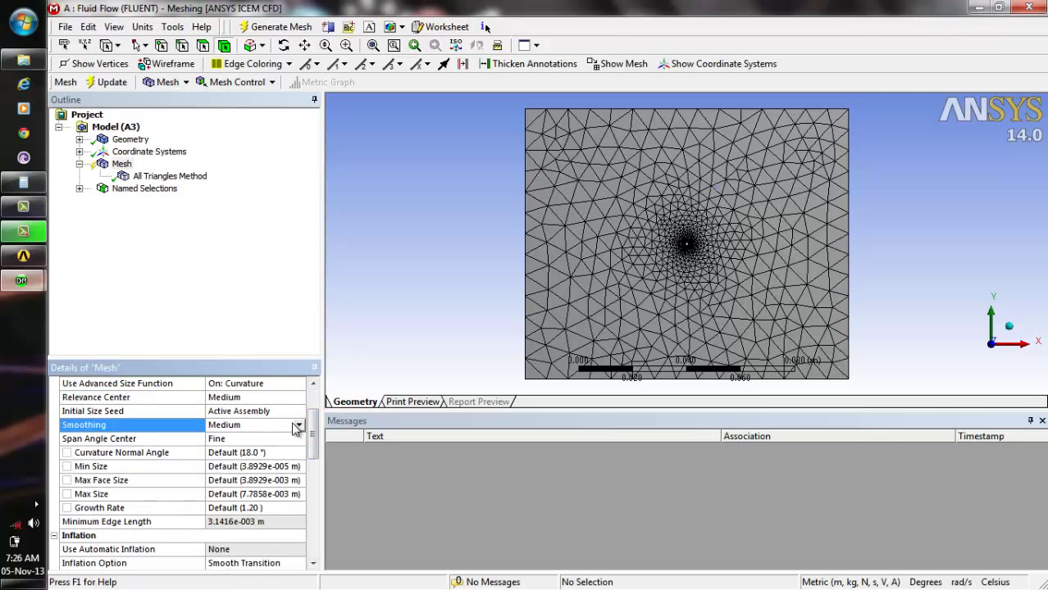
{"action": "left_click", "coordinate": [299, 424]}
{"action": "left_click", "coordinate": [302, 459]}
- Set the mesh's relevance center to Fine and update the mesh
{"action": "left_click", "coordinate": [264, 399]}
{"action": "left_click", "coordinate": [298, 397]}
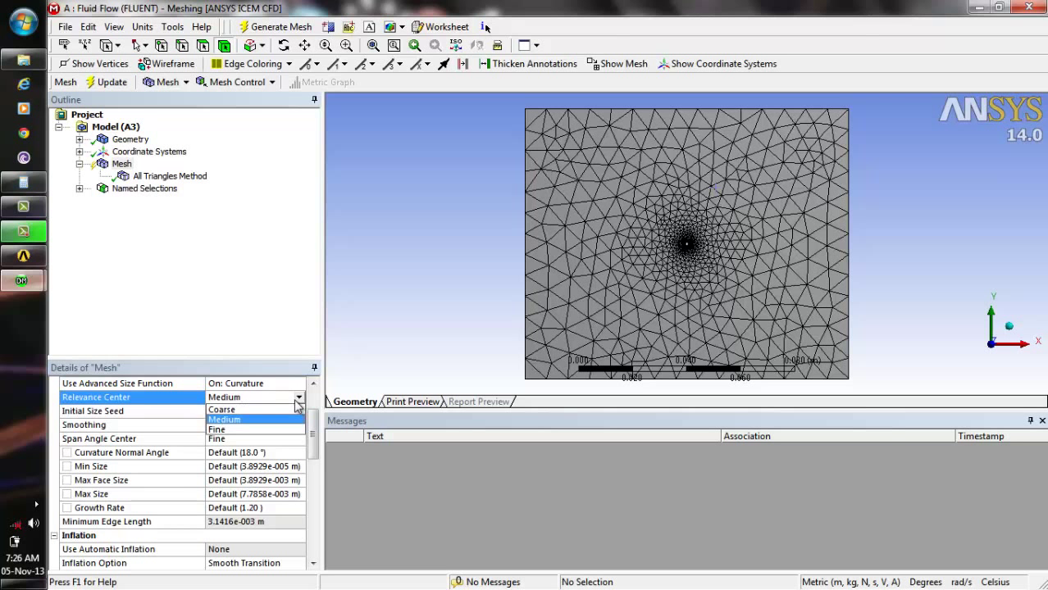
{"action": "left_click", "coordinate": [292, 430]}
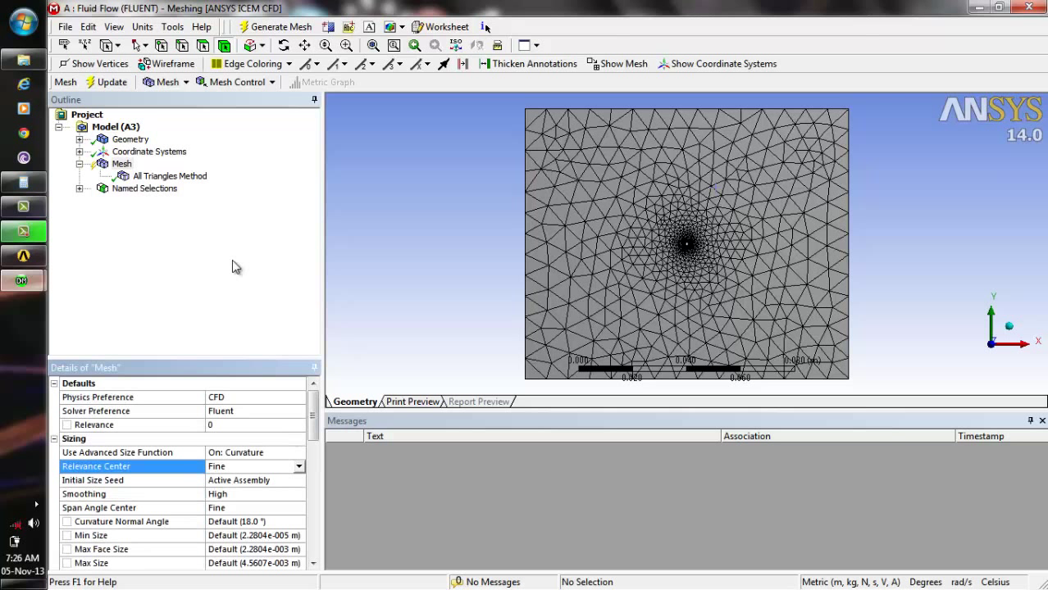
{"action": "left_click", "coordinate": [108, 83]}
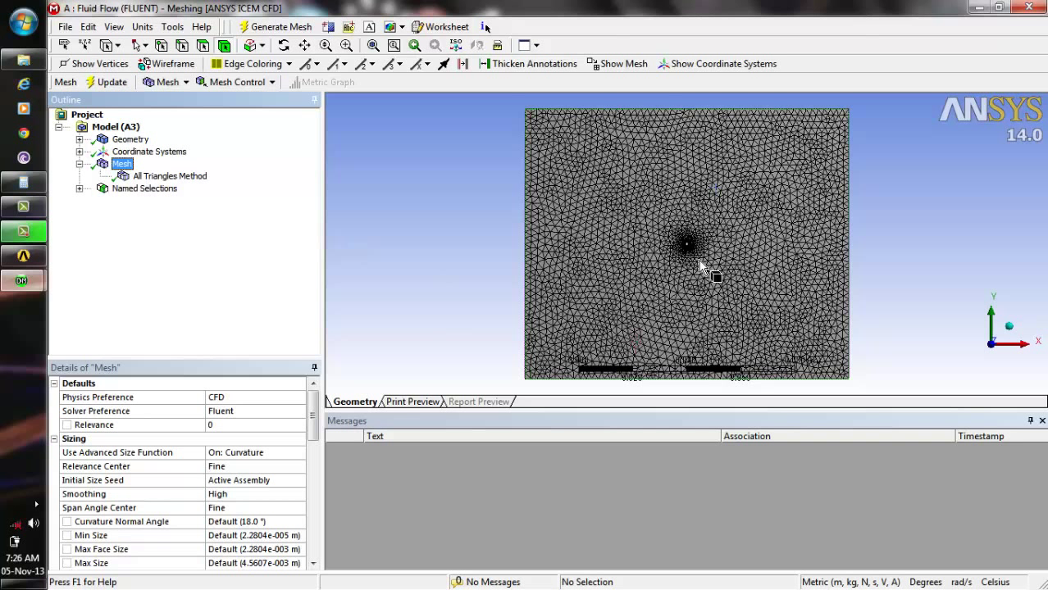
- Insert a mesh refinement control and select the cylinder's circular edge for it
{"action": "left_click", "coordinate": [316, 421]}
{"action": "left_click_drag", "start_coordinate": [317, 422], "coordinate": [318, 439]}
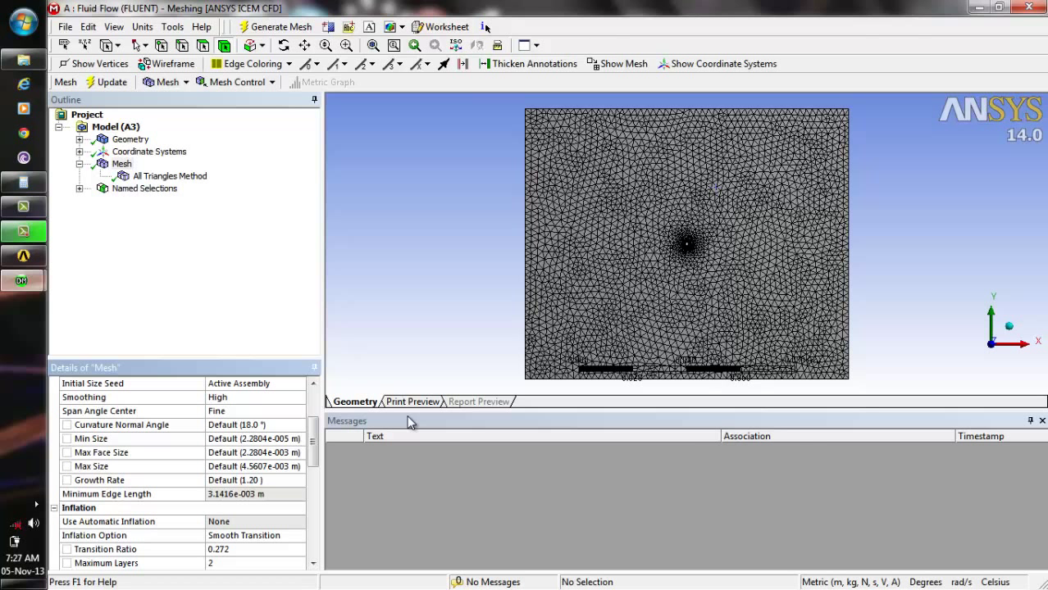
{"action": "left_click", "coordinate": [347, 45]}
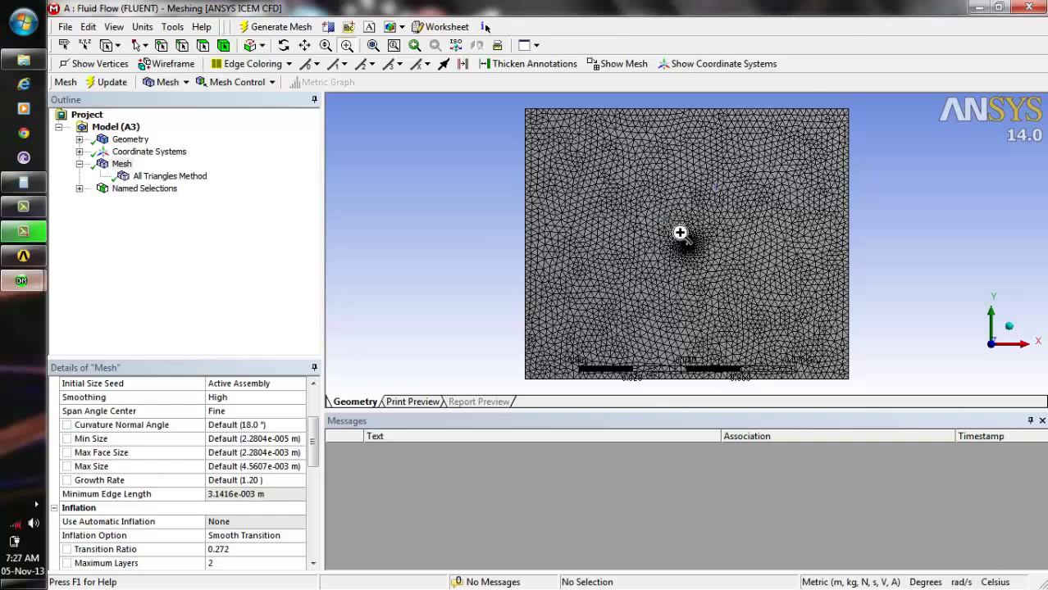
{"action": "left_click_drag", "start_coordinate": [680, 233], "coordinate": [733, 269]}
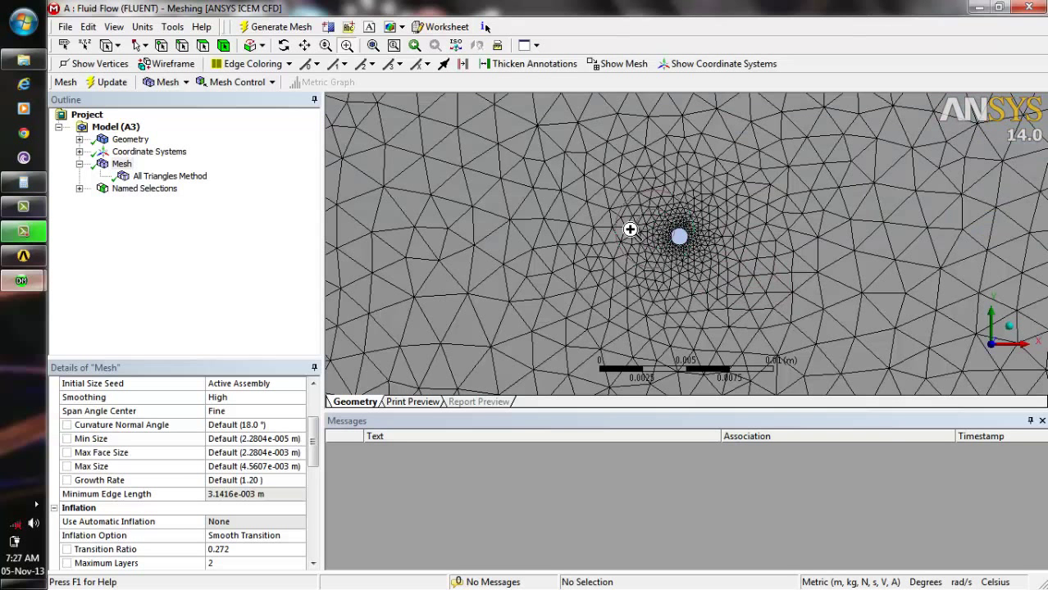
{"action": "left_click", "coordinate": [123, 166]}
{"action": "right_click", "coordinate": [124, 165]}
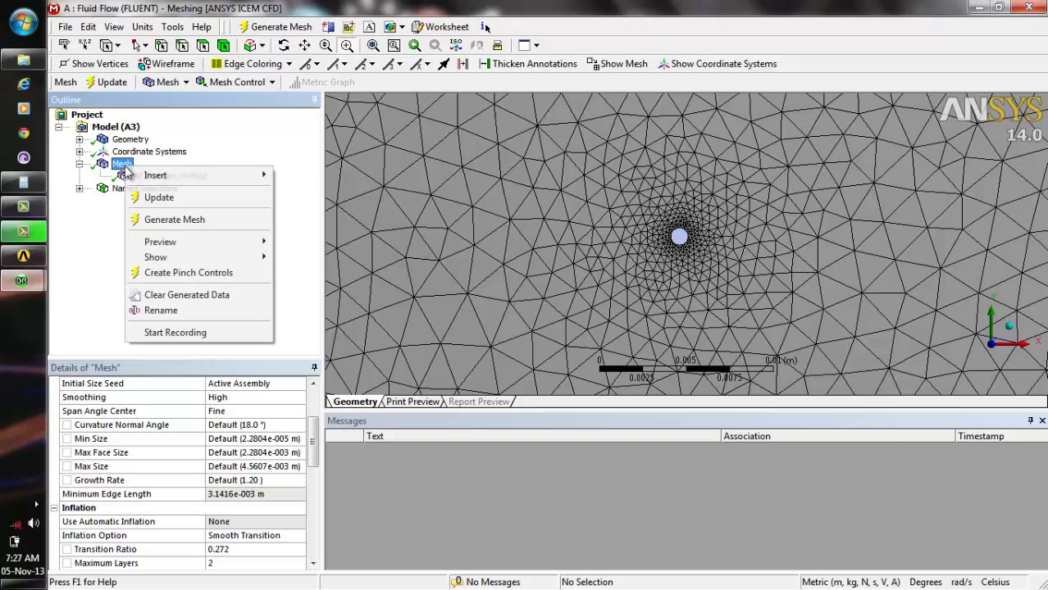
{"action": "mouse_move", "coordinate": [202, 181]}
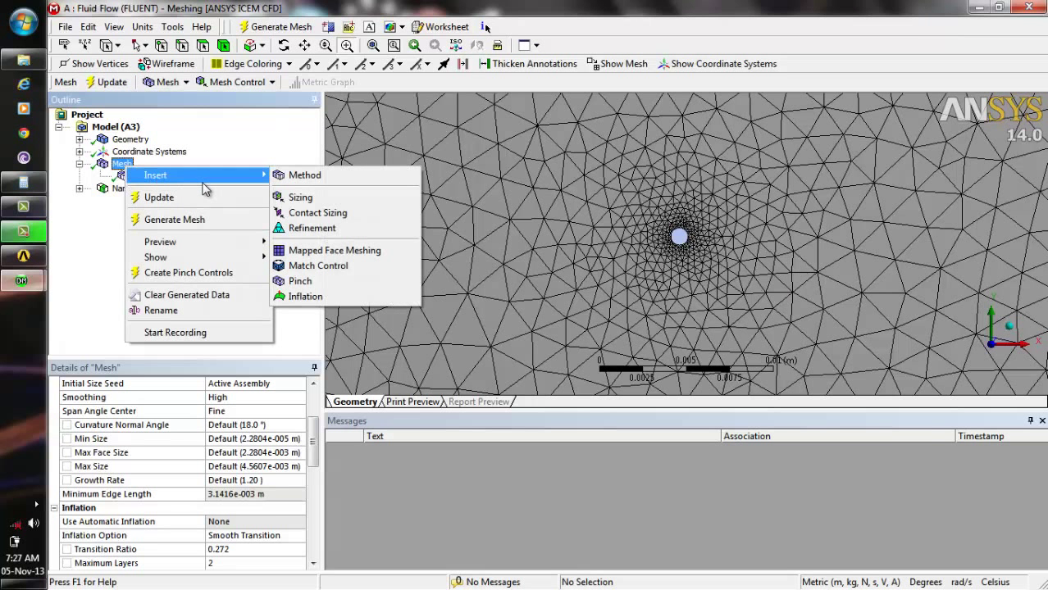
{"action": "left_click", "coordinate": [351, 235]}
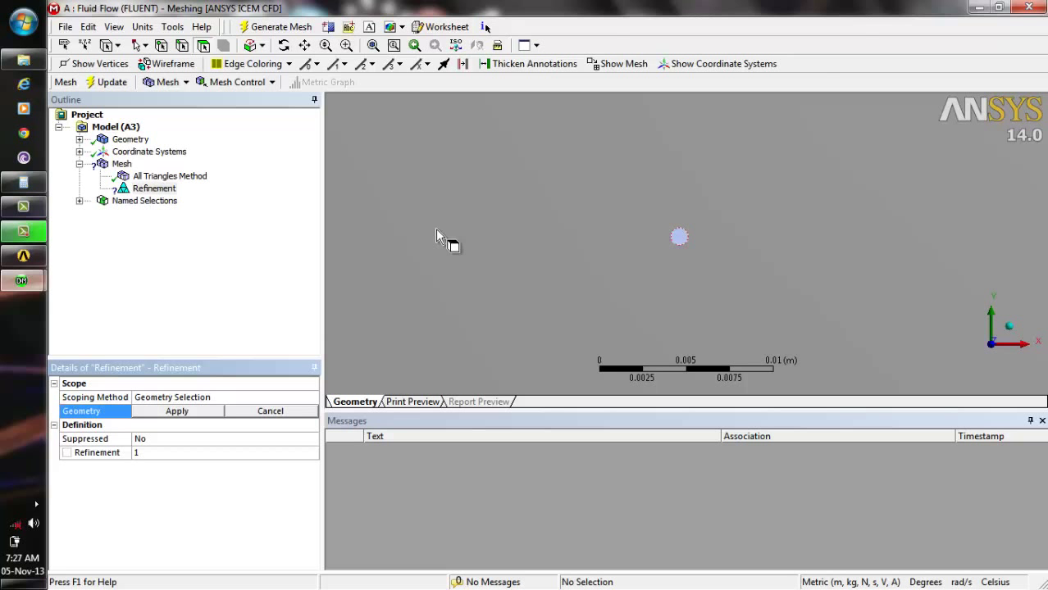
{"action": "left_click", "coordinate": [183, 46]}
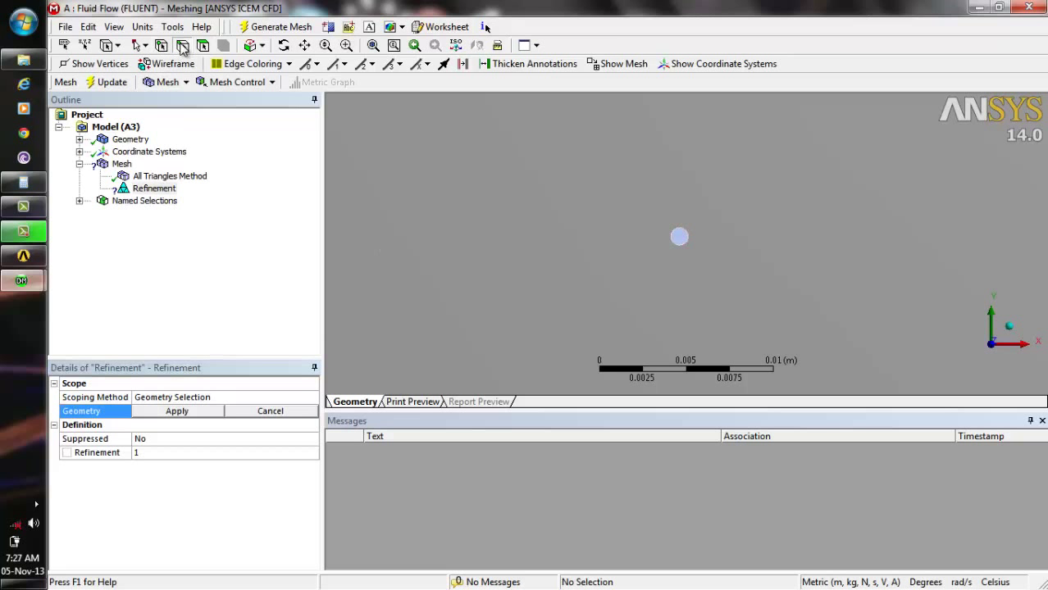
{"action": "left_click", "coordinate": [689, 244]}
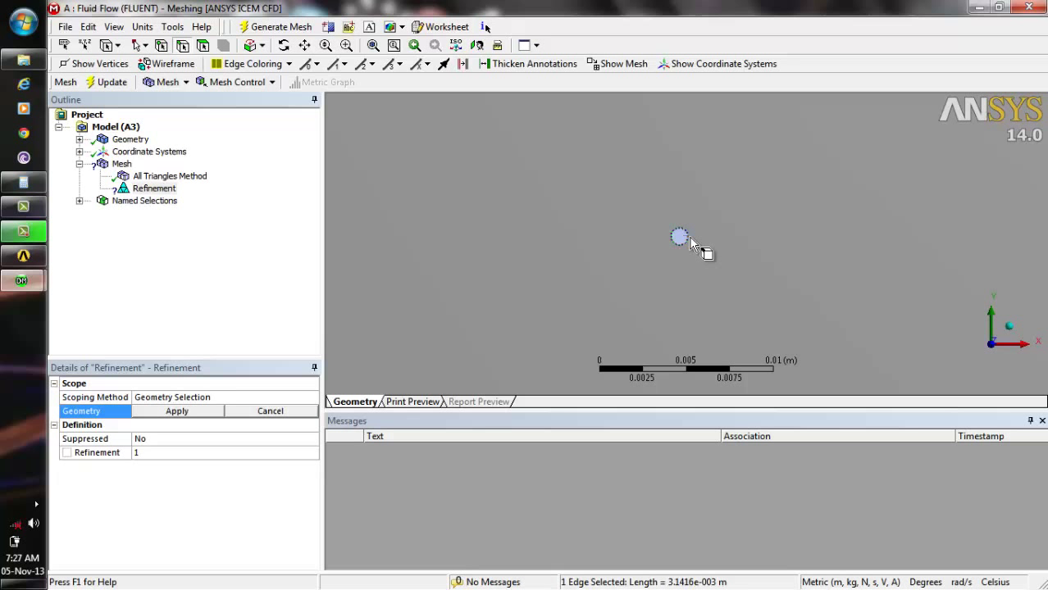
- Set the refinement level to 3 and apply the circular edge as its geometry
{"action": "left_click", "coordinate": [197, 456]}
{"action": "left_click", "coordinate": [280, 455]}
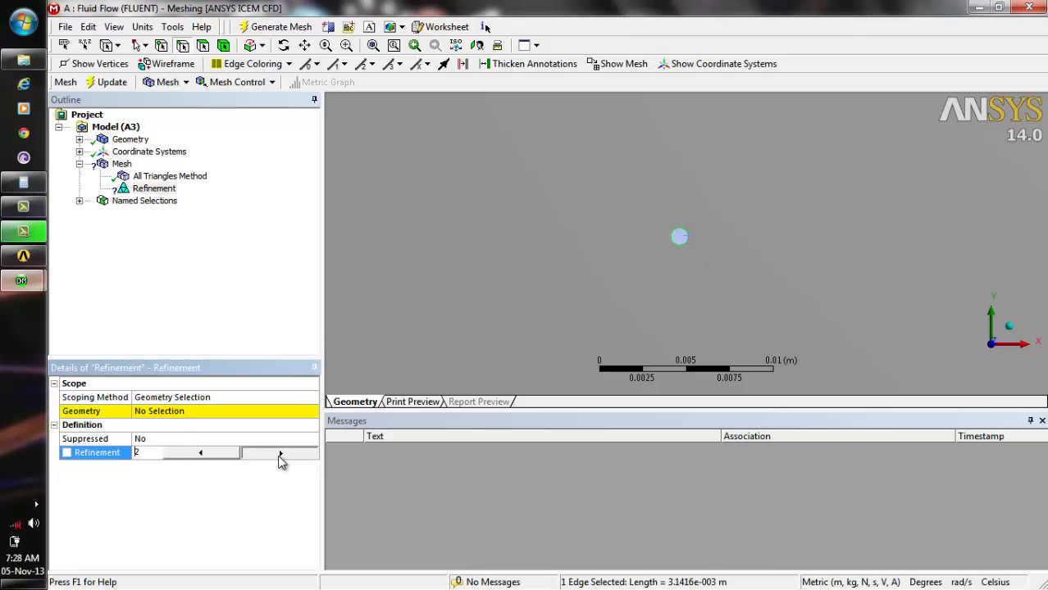
{"action": "left_click", "coordinate": [280, 455]}
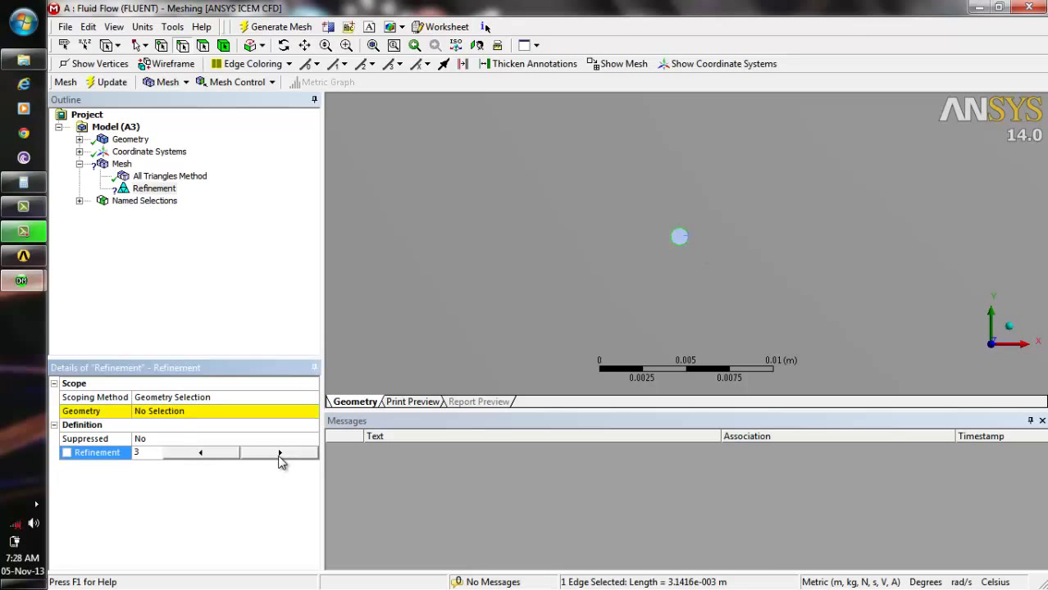
{"action": "left_click", "coordinate": [258, 401]}
{"action": "left_click", "coordinate": [261, 411]}
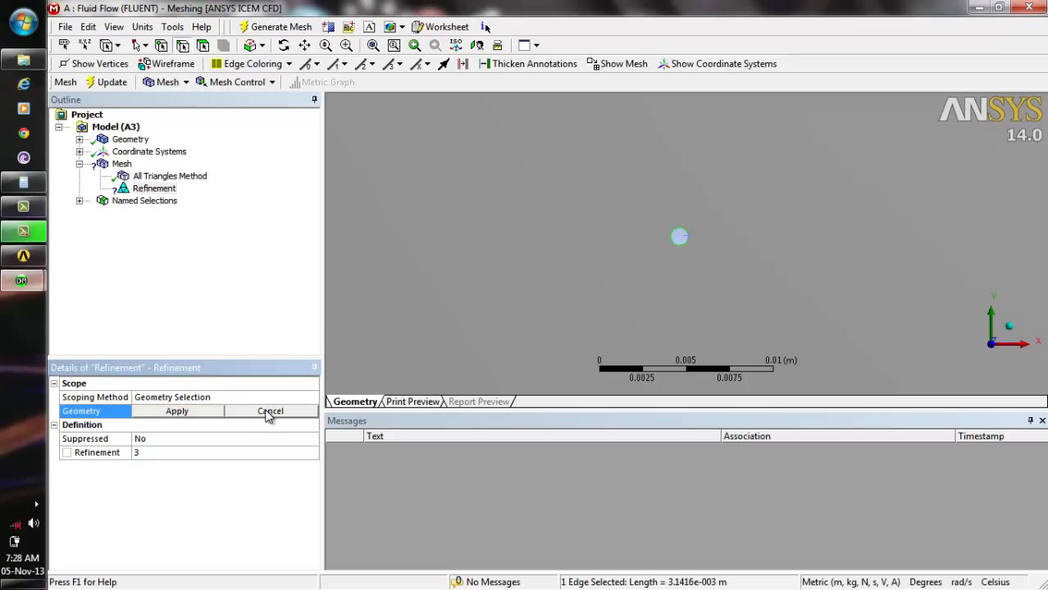
{"action": "left_click", "coordinate": [187, 409]}
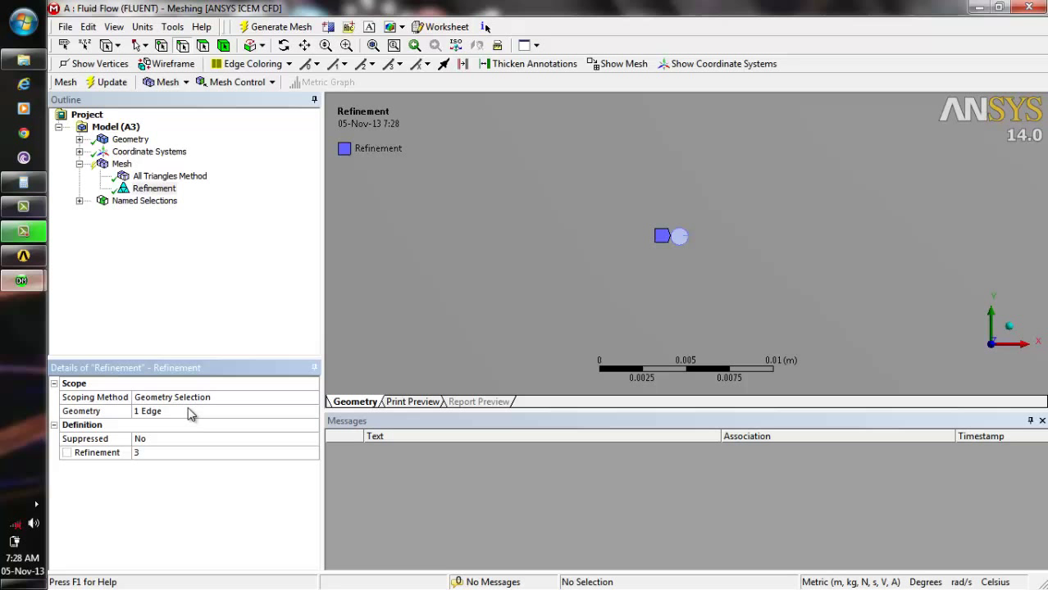
- Update the mesh and inspect the refined elements around the cylinder
{"action": "left_click", "coordinate": [112, 82]}
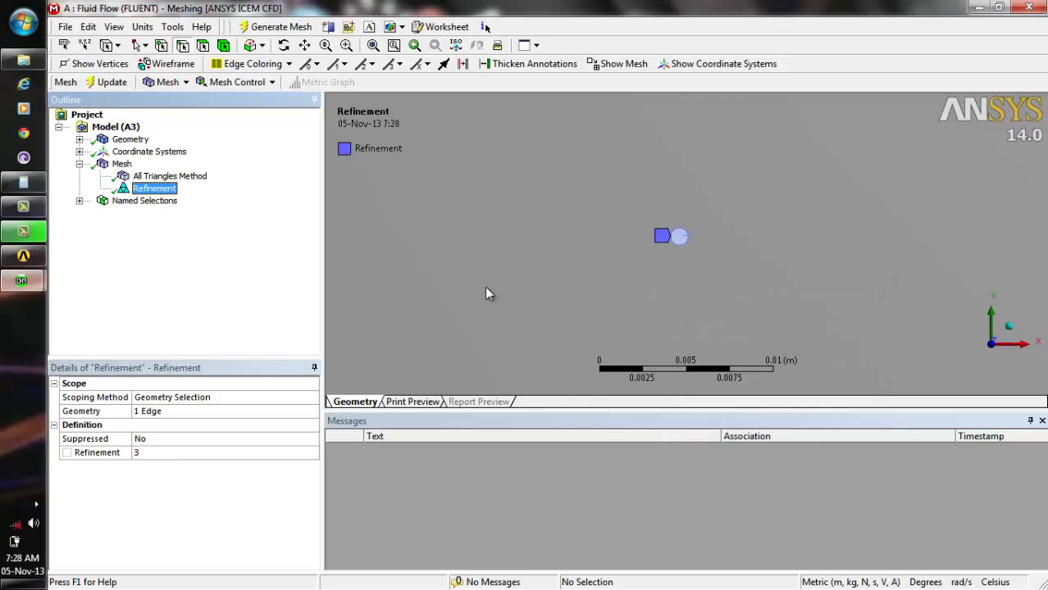
{"action": "left_click", "coordinate": [122, 165]}
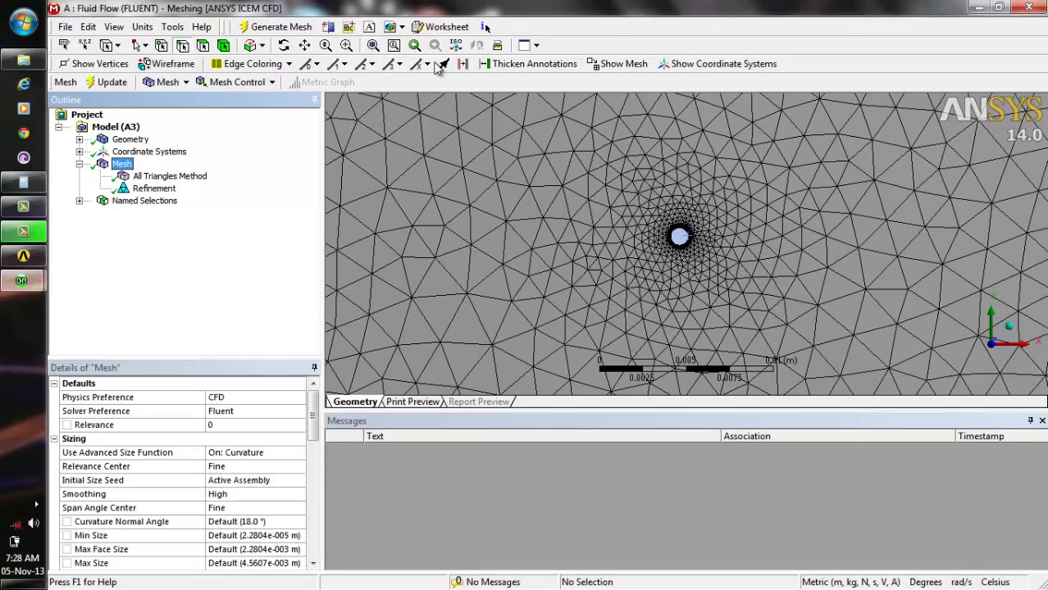
{"action": "left_click", "coordinate": [347, 45]}
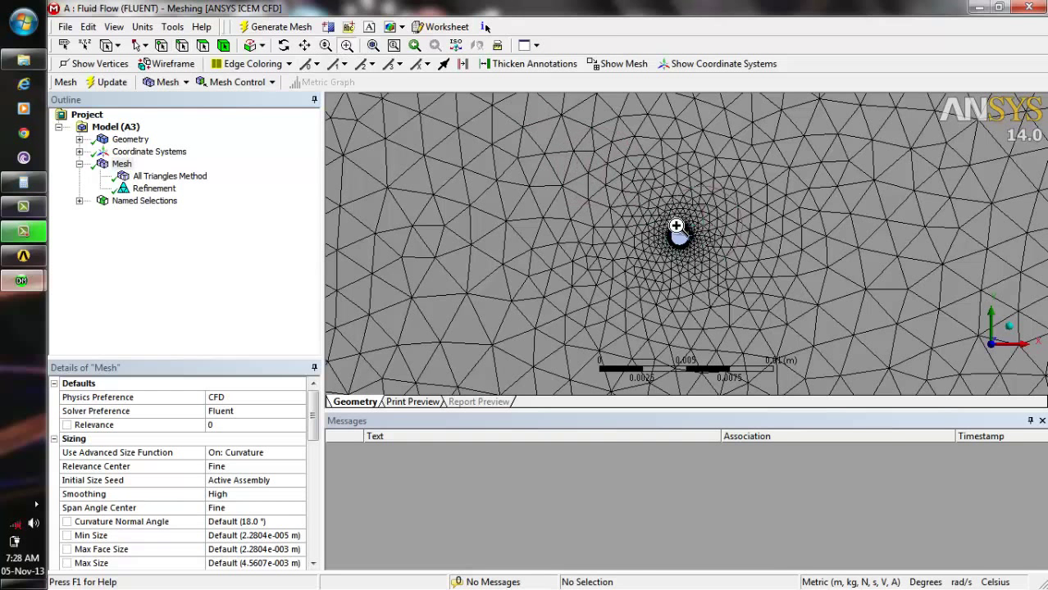
{"action": "left_click_drag", "start_coordinate": [662, 206], "coordinate": [744, 264]}
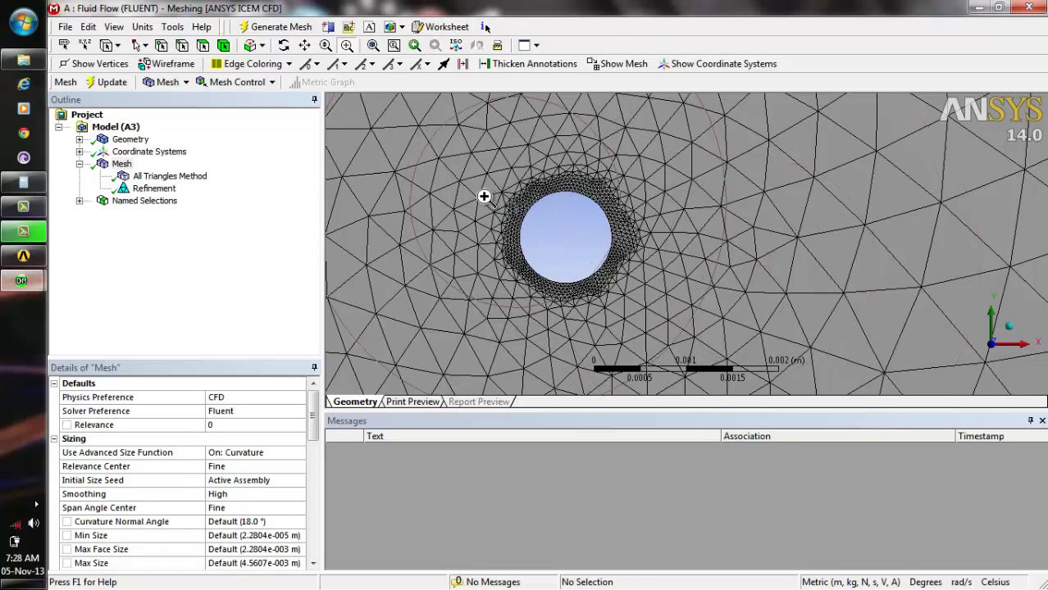
{"action": "left_click_drag", "start_coordinate": [482, 195], "coordinate": [648, 267]}
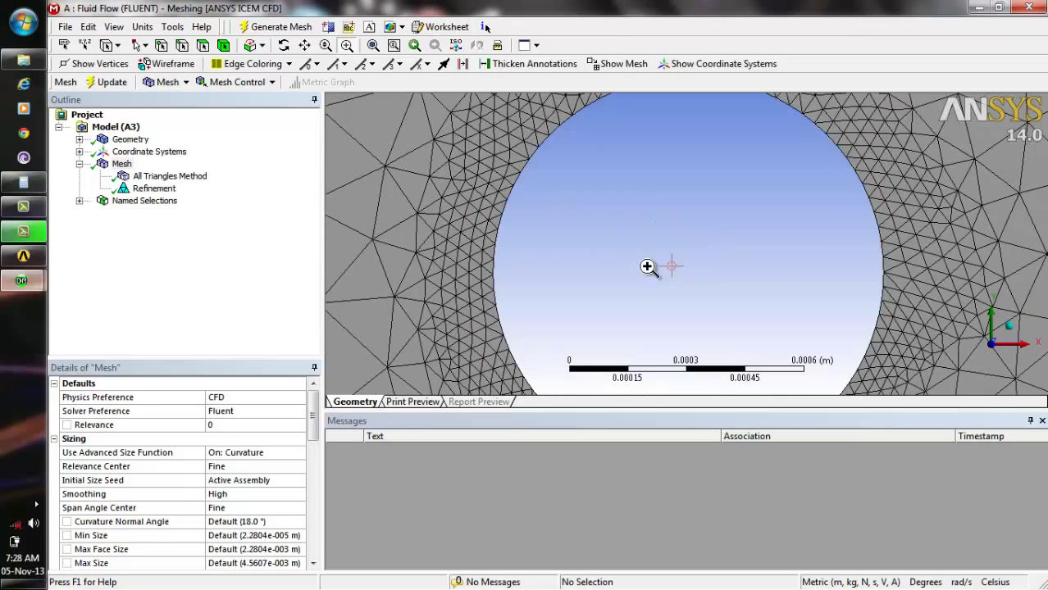
{"action": "left_click_drag", "start_coordinate": [578, 210], "coordinate": [706, 248]}
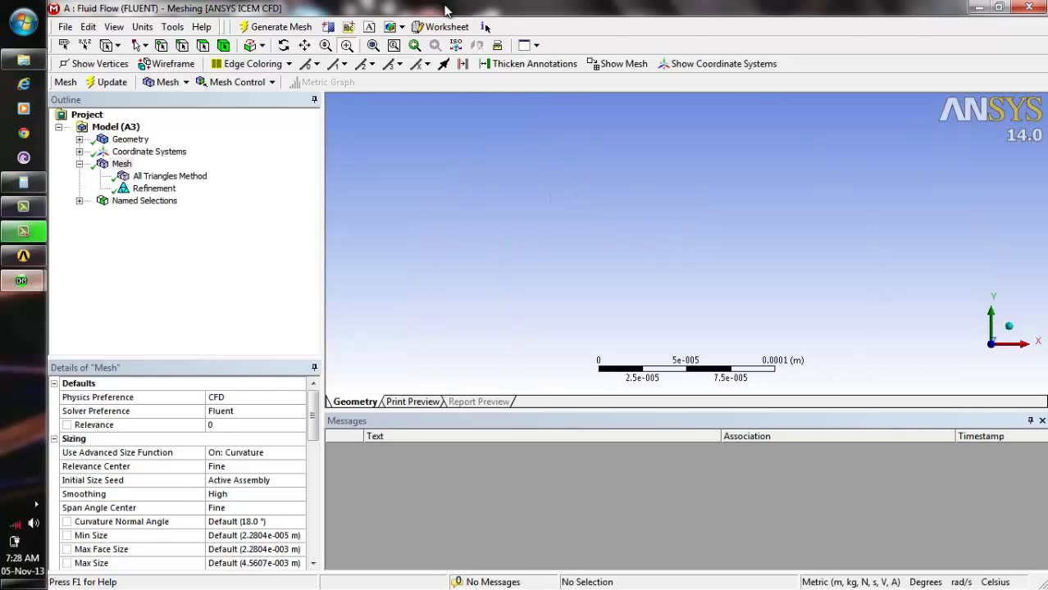
{"action": "left_click", "coordinate": [374, 45]}
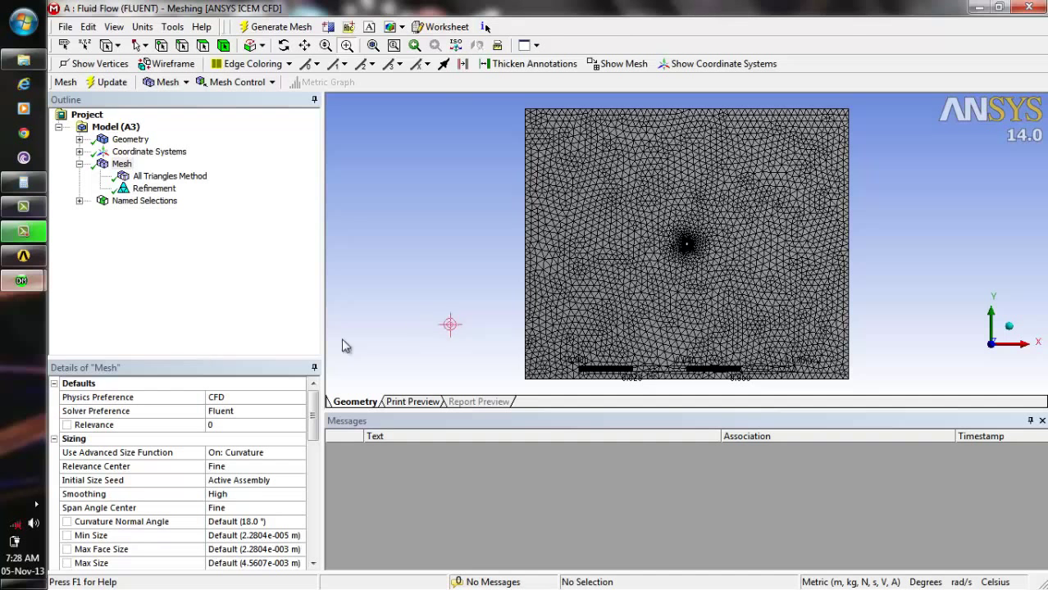
{"action": "left_click", "coordinate": [66, 27]}
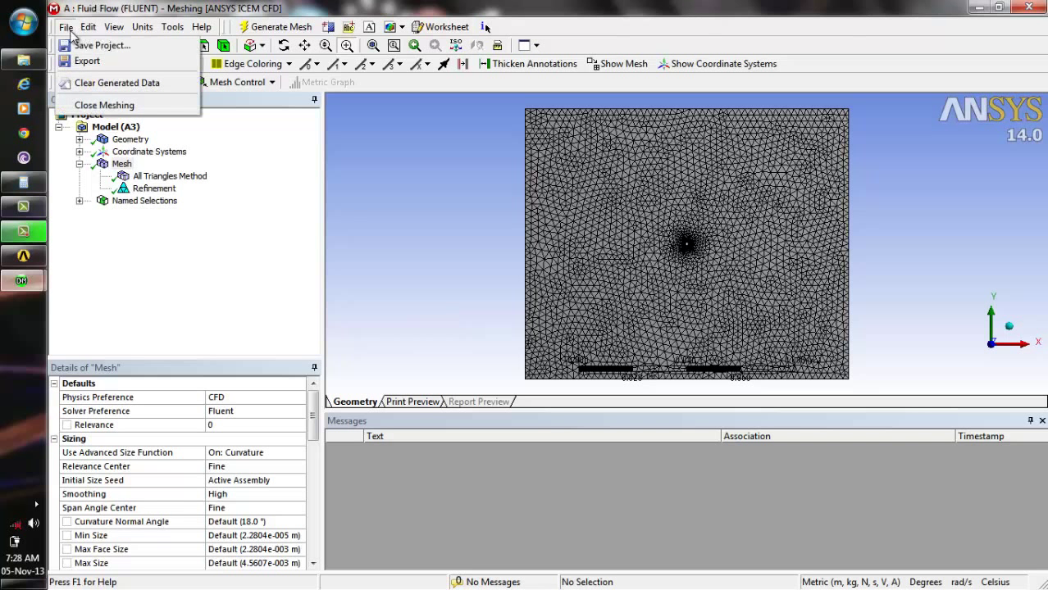
{"action": "left_click", "coordinate": [312, 157]}
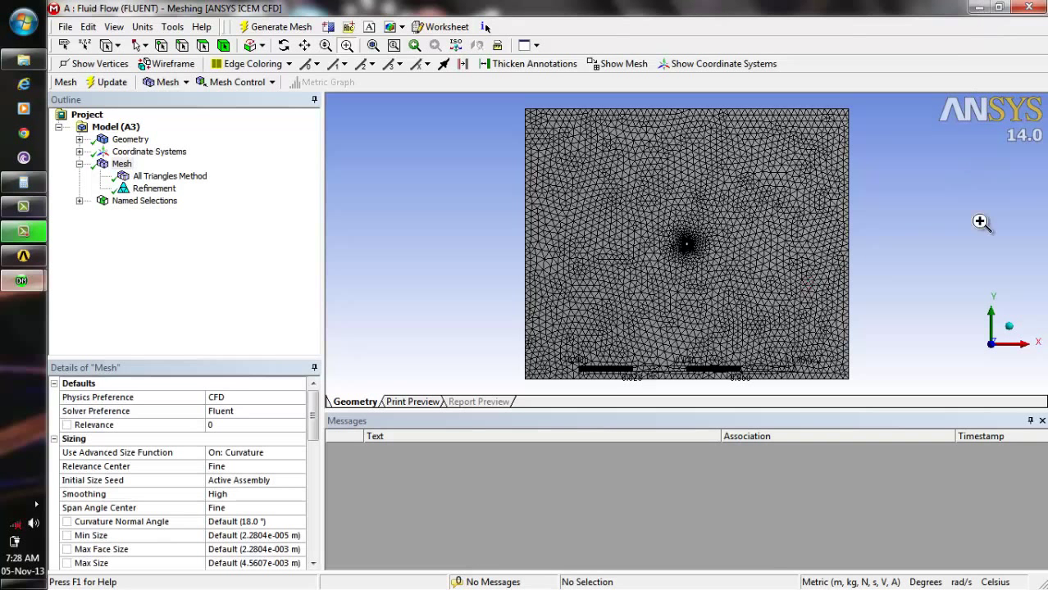
- Switch to Workbench, open the analysis setup and launch Fluent with the default 2D serial options
{"action": "left_click", "coordinate": [971, 7]}
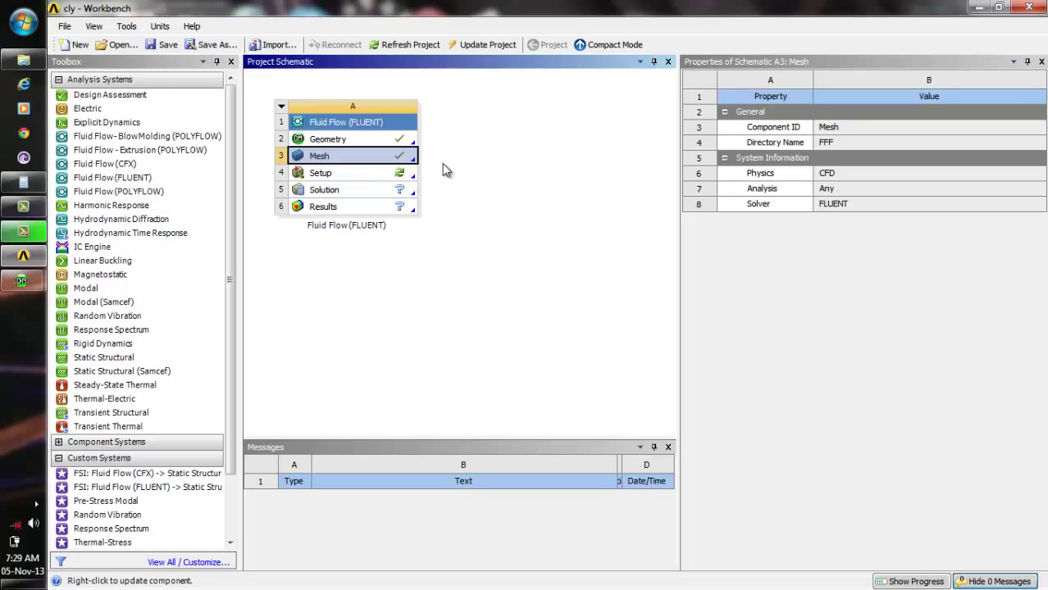
{"action": "double_click", "coordinate": [320, 173]}
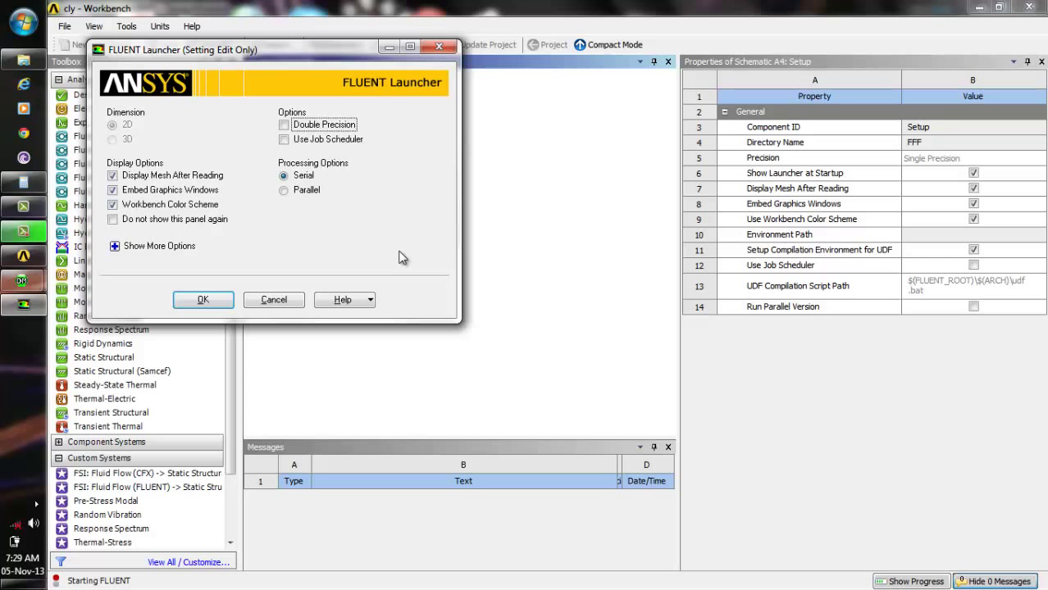
{"action": "left_click", "coordinate": [219, 302]}
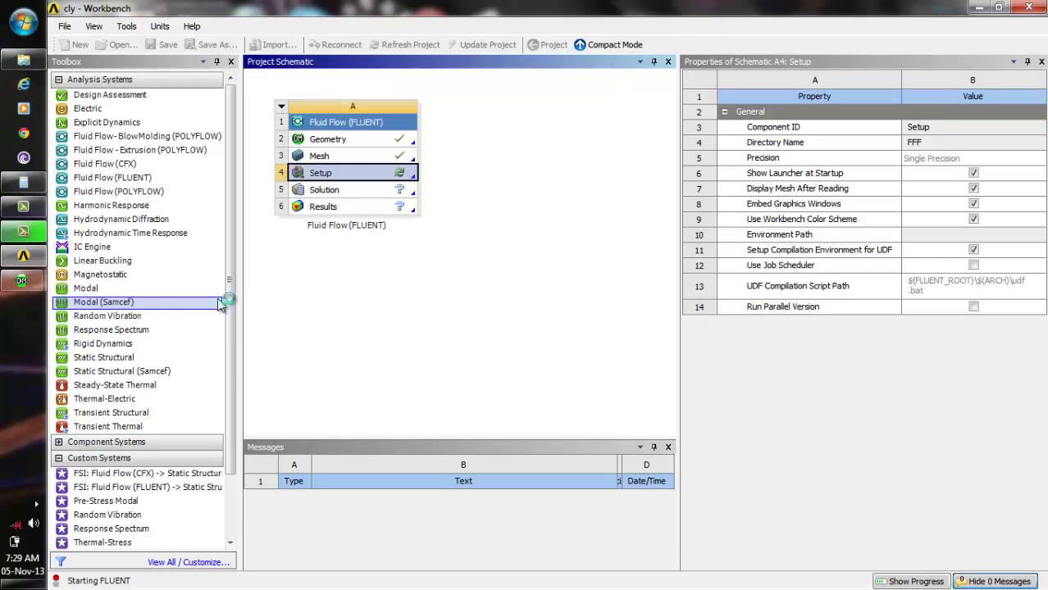